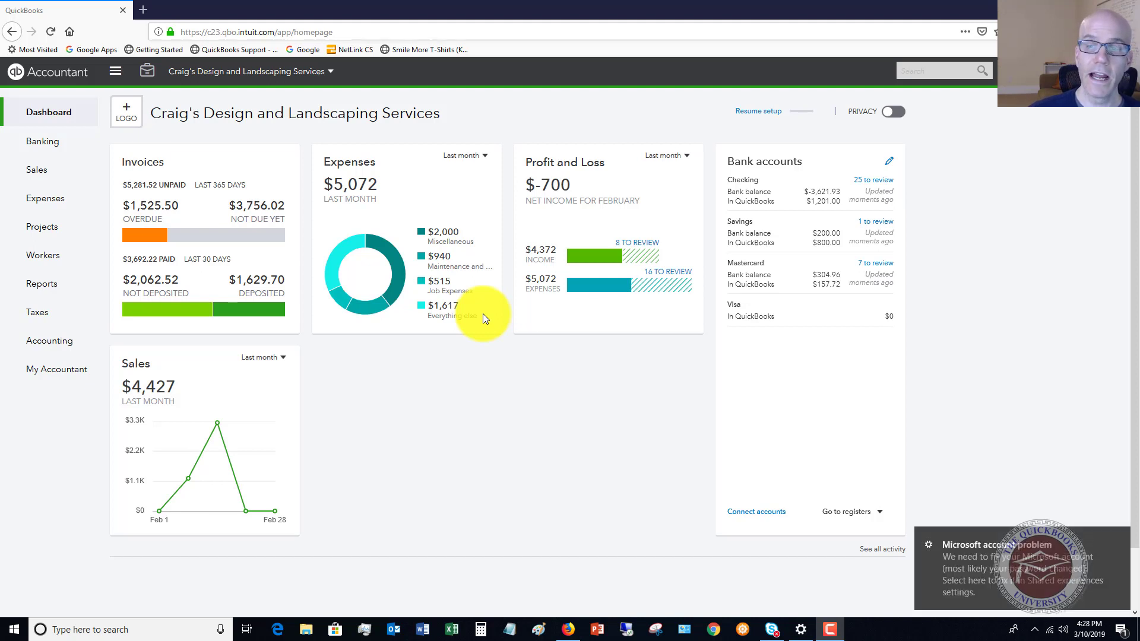
Dismiss the Microsoft account notification.
click(1121, 538)
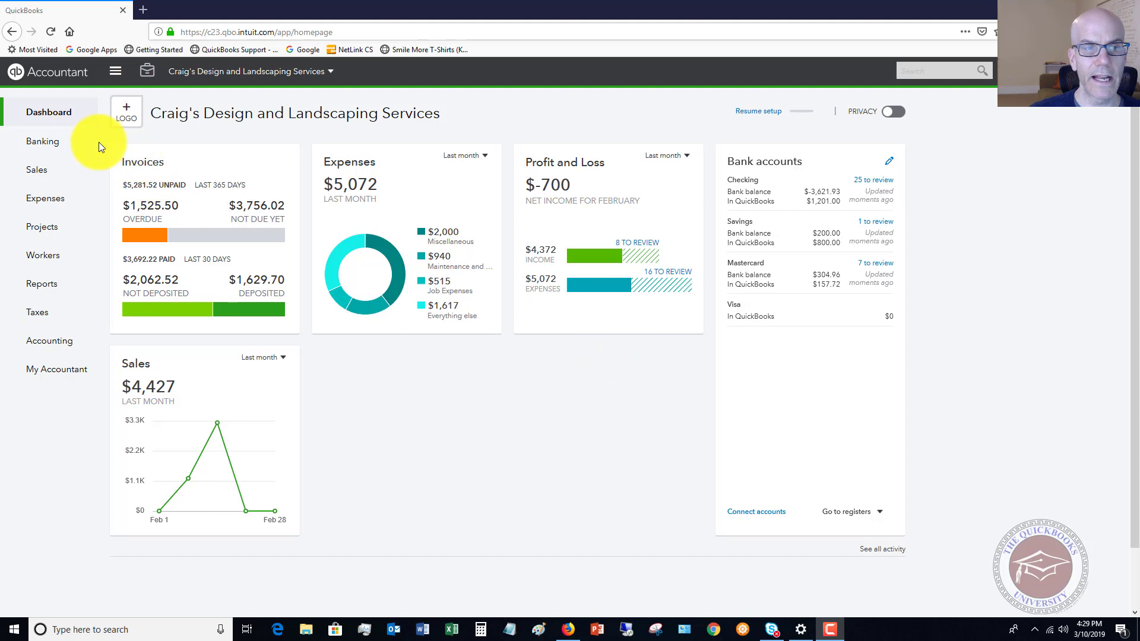
mouse_move(60, 141)
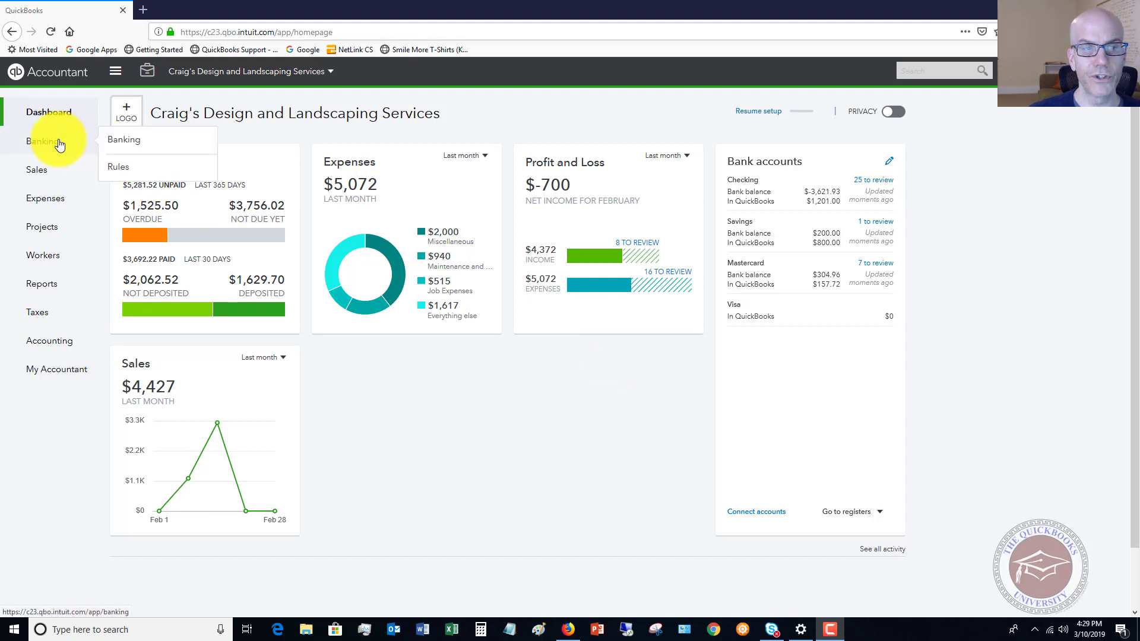
mouse_move(55, 166)
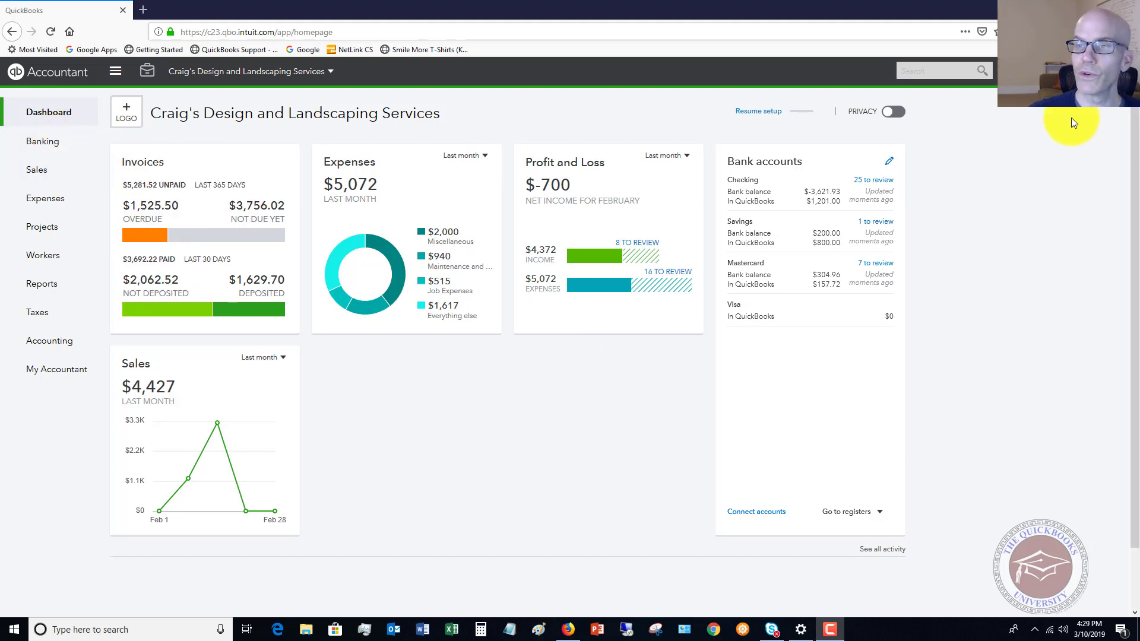
Start a Receive Payment for Amy's Bird Sanctuary, showing its 239.00 open invoice.
click(997, 70)
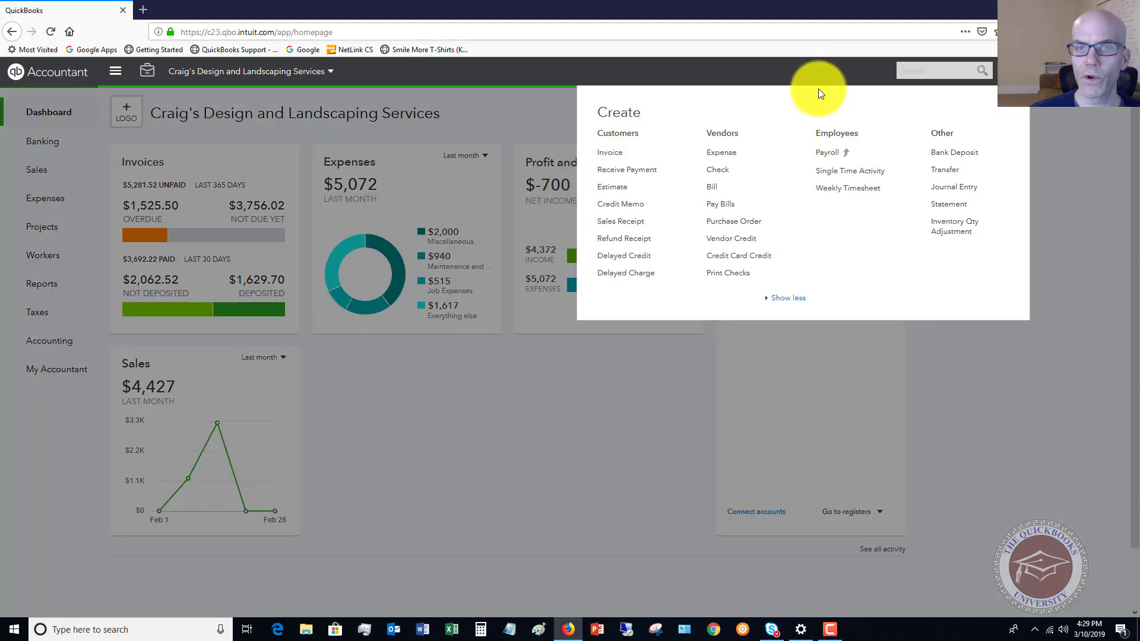
click(625, 170)
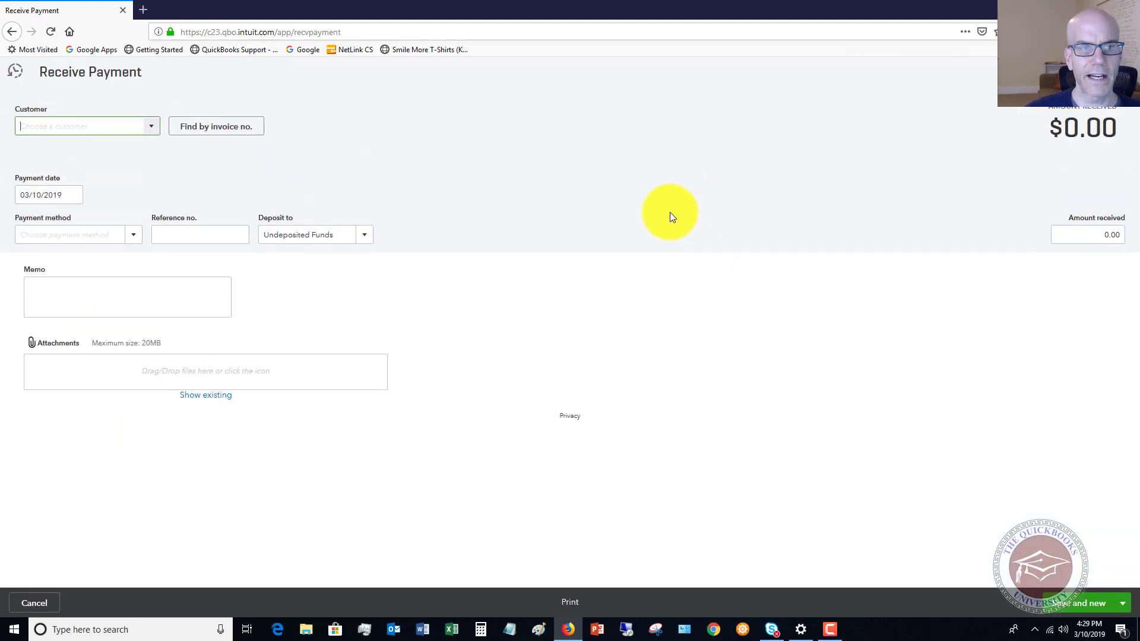
click(152, 127)
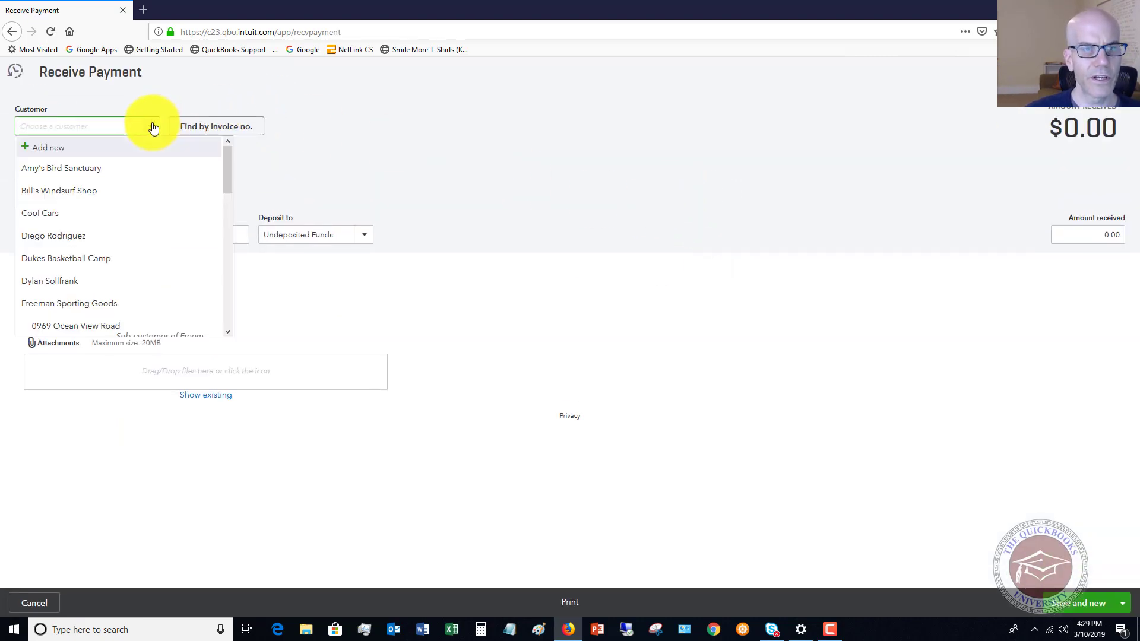
click(105, 170)
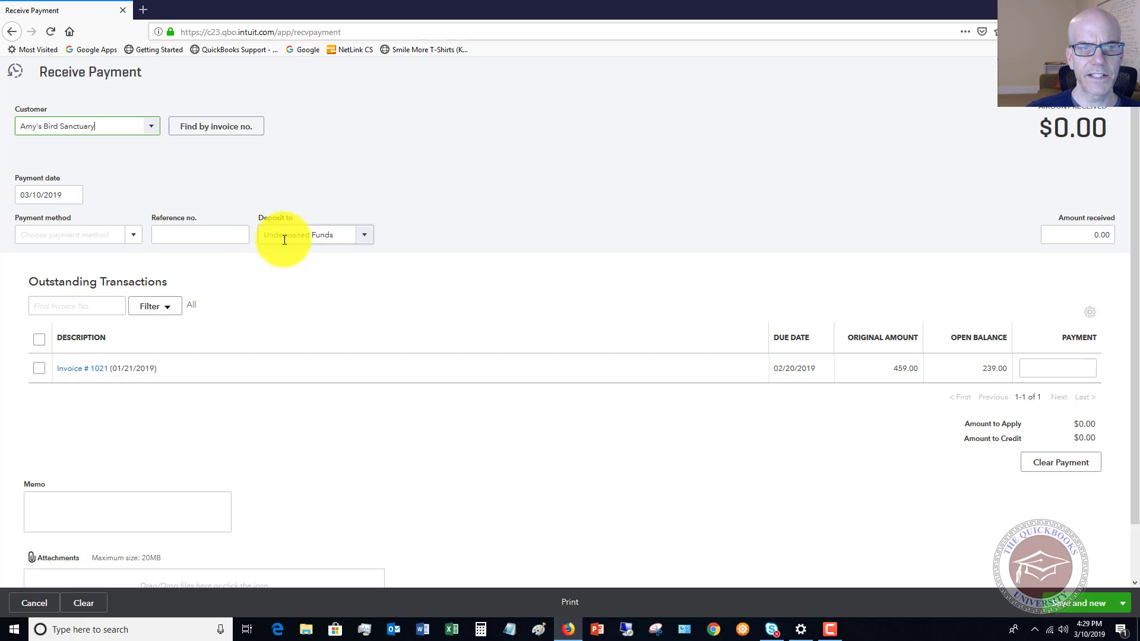
Enter the payment as Check 5475 for 239.00 into Undeposited Funds, applied to Invoice #1021.
click(365, 237)
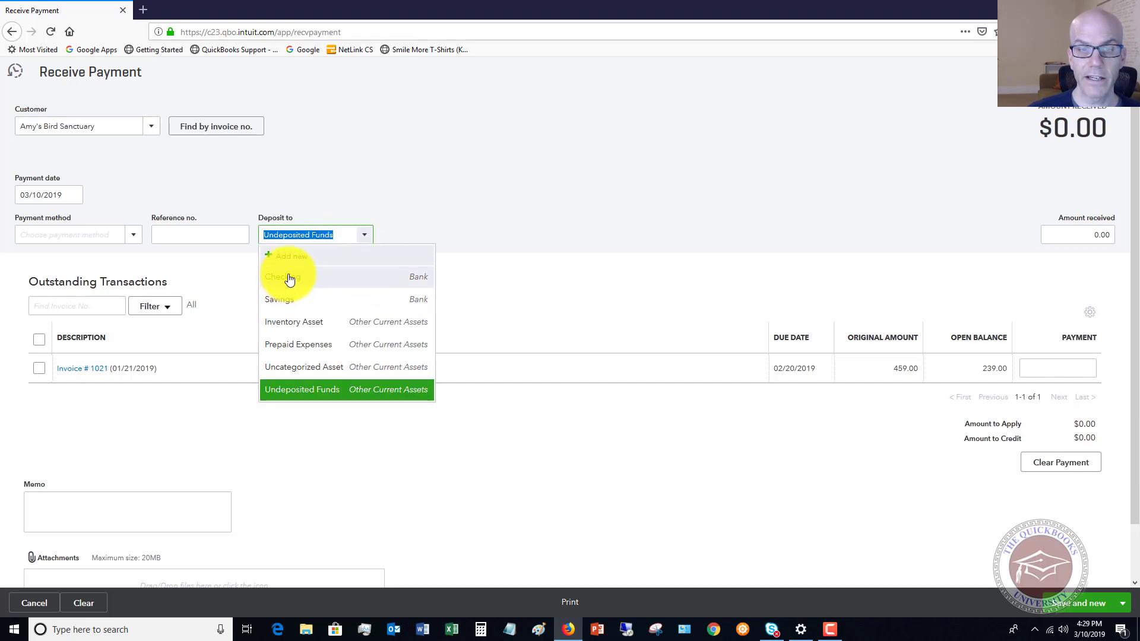
click(318, 389)
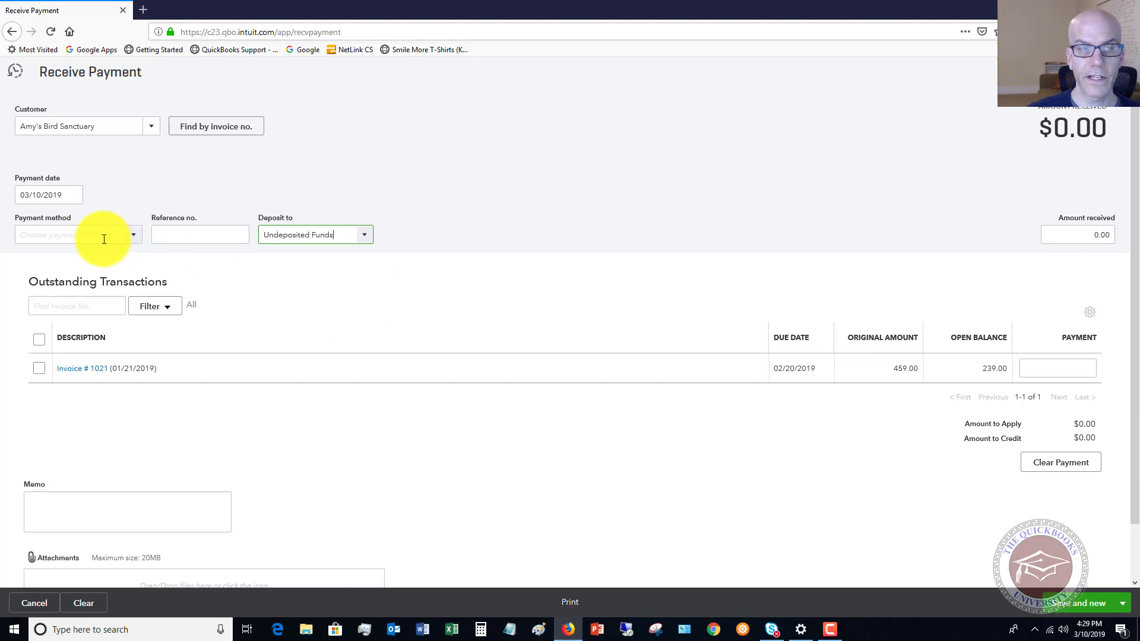
click(131, 237)
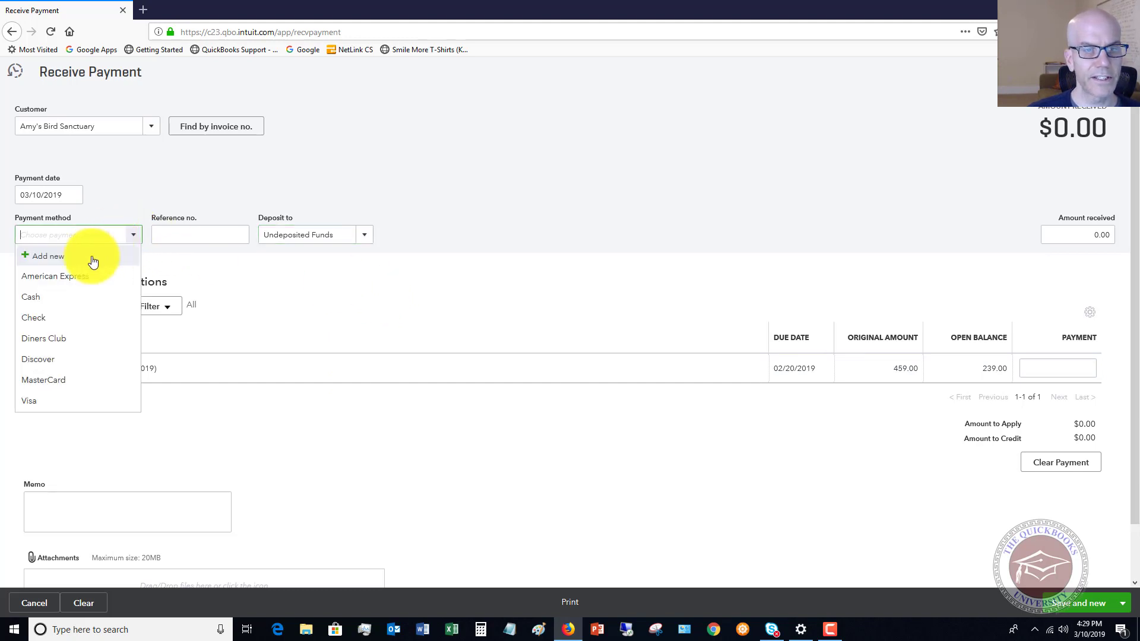
click(35, 317)
click(221, 234)
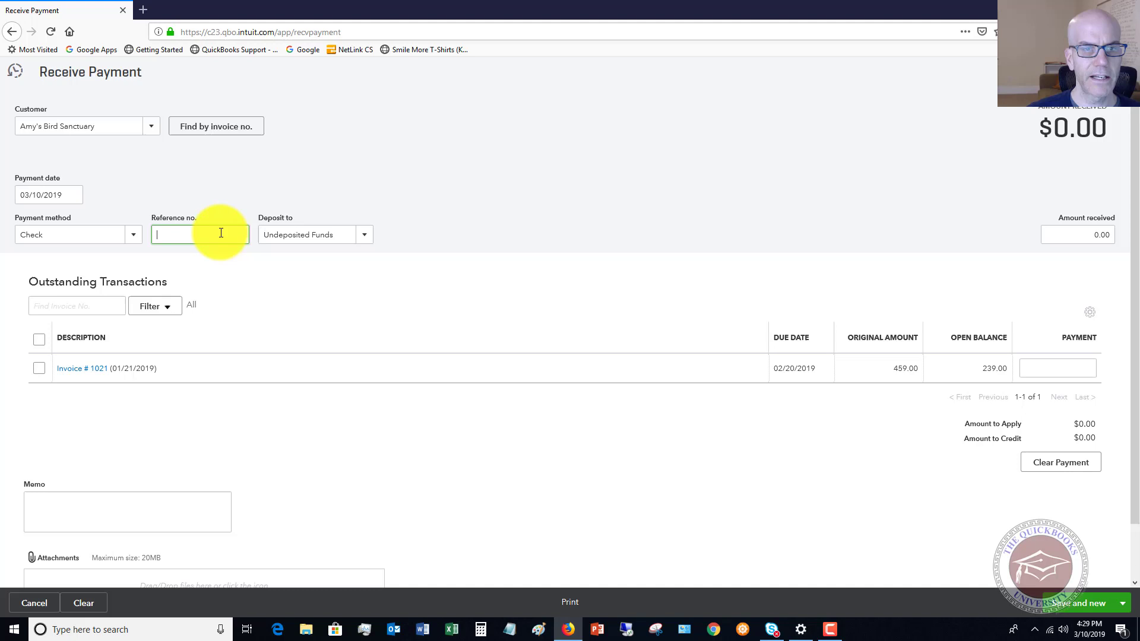
text(54)
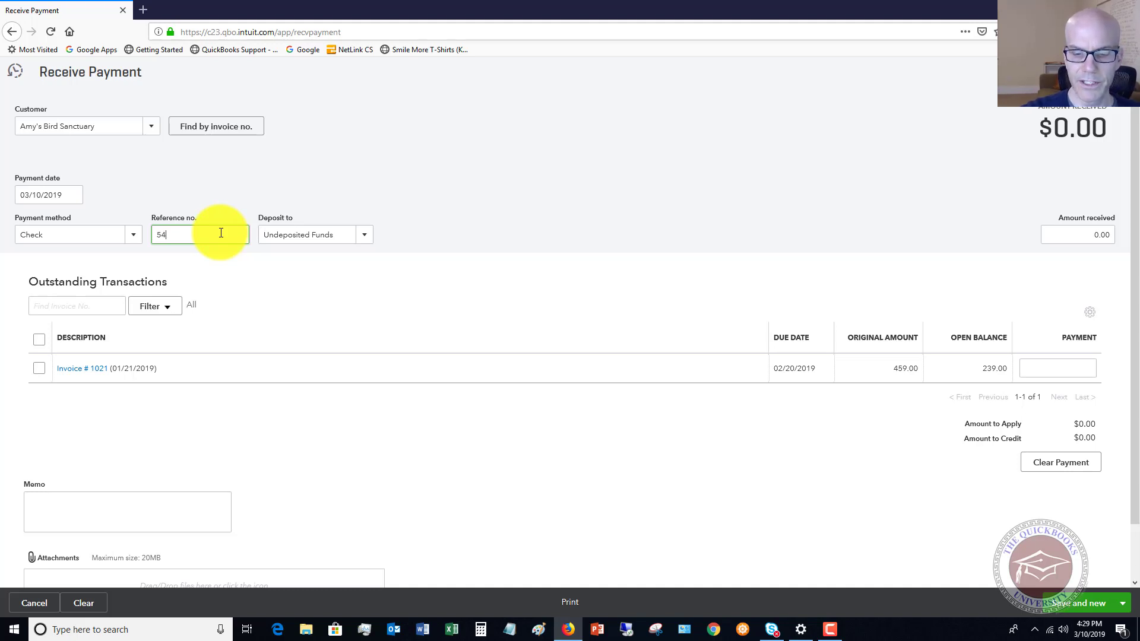
text(75)
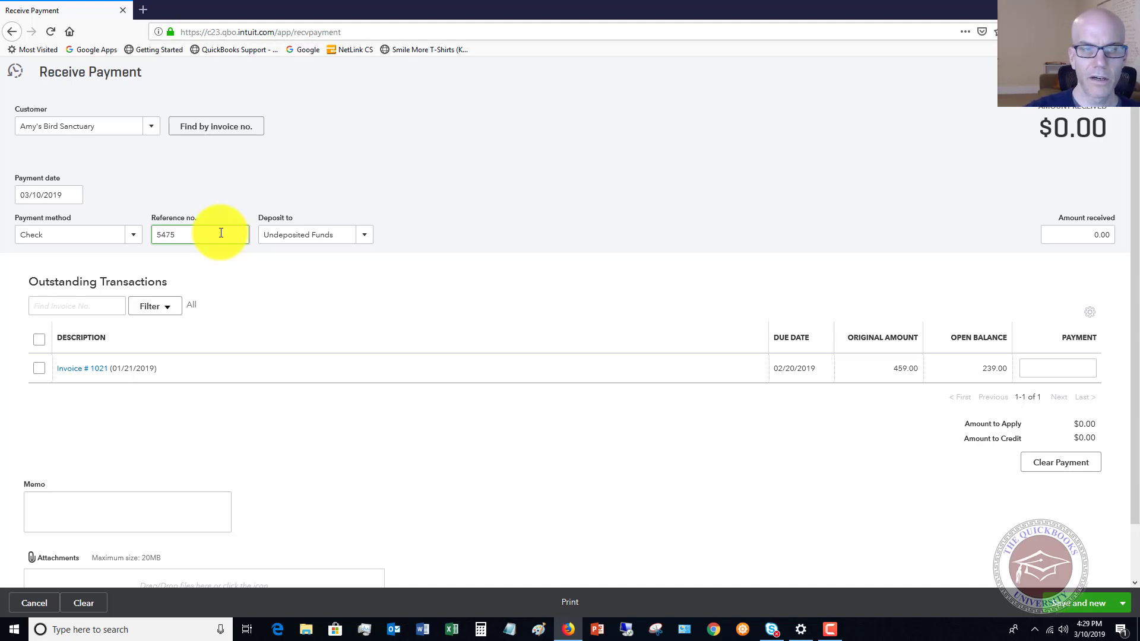
click(1078, 239)
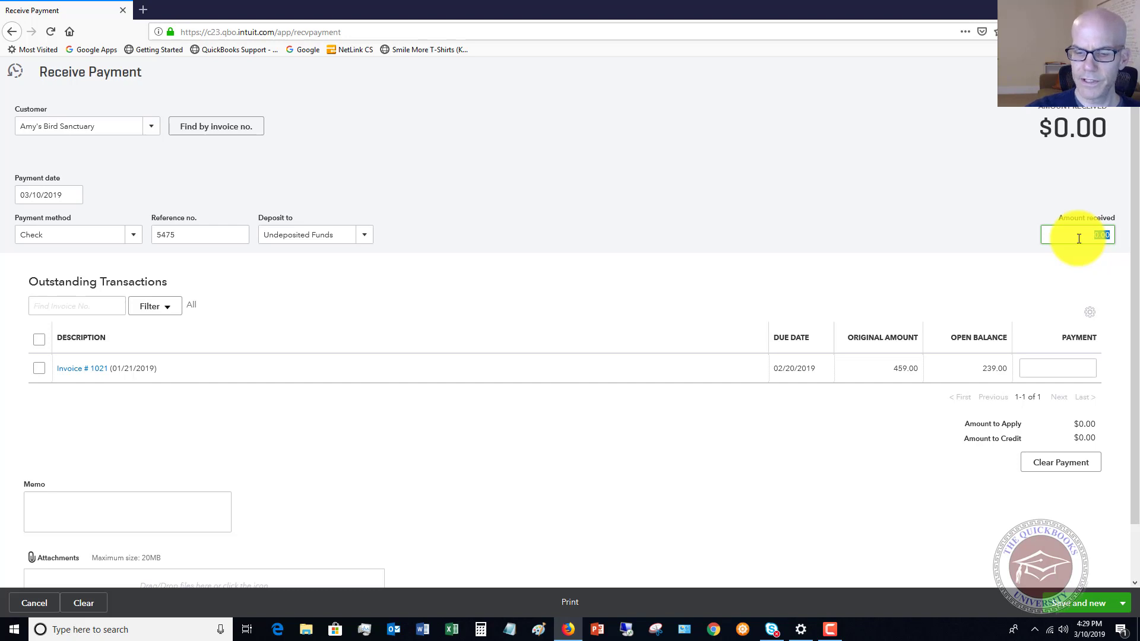
text(239)
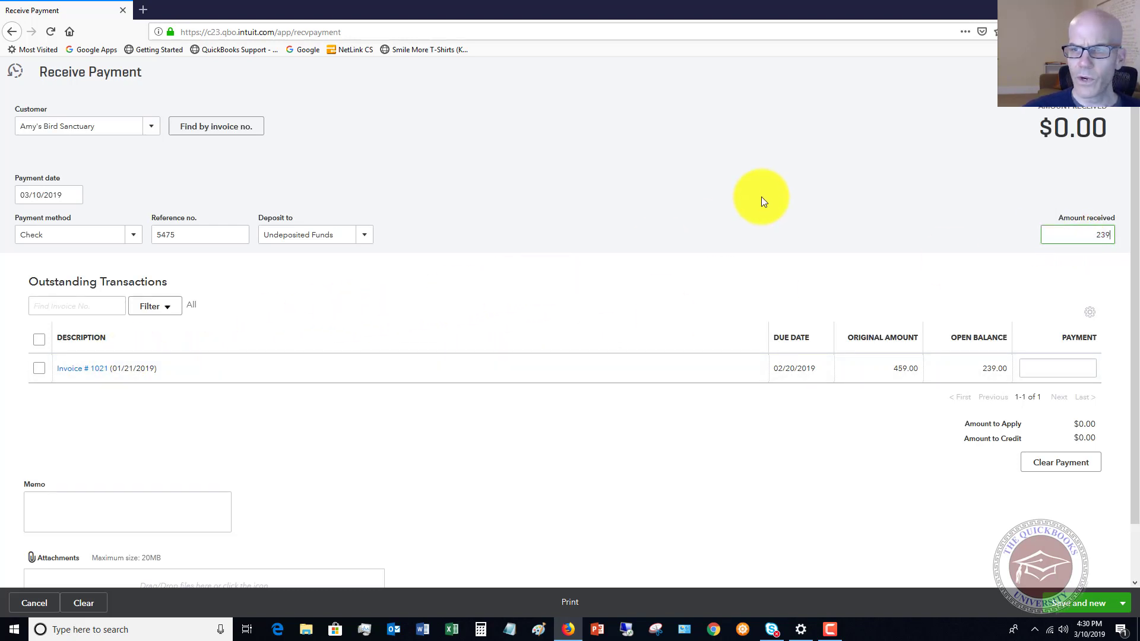
click(761, 197)
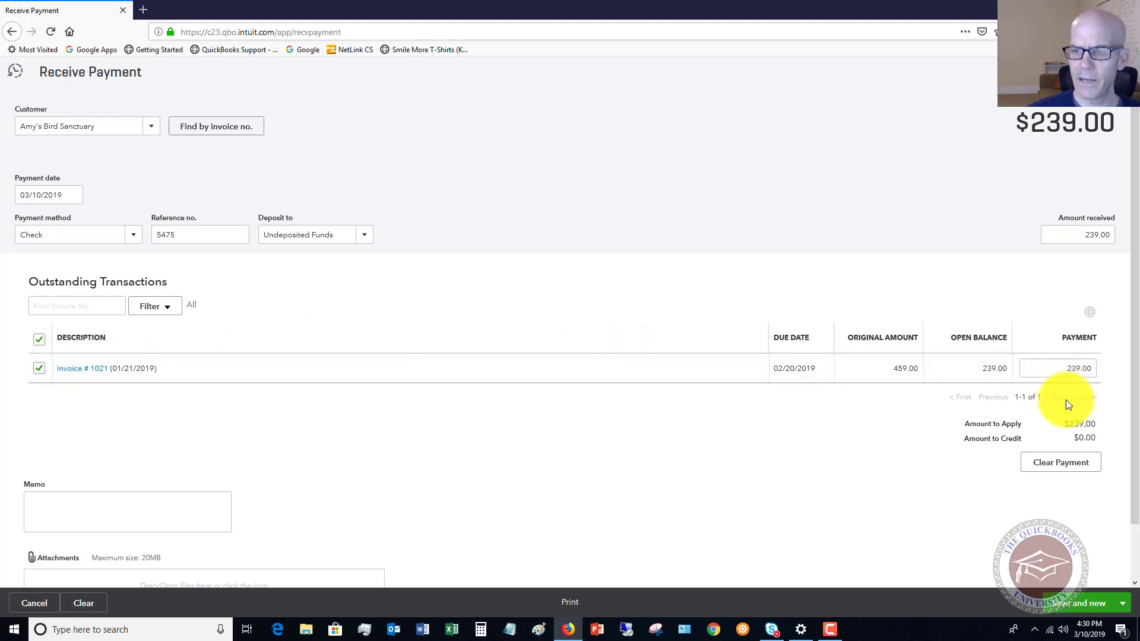
click(1123, 603)
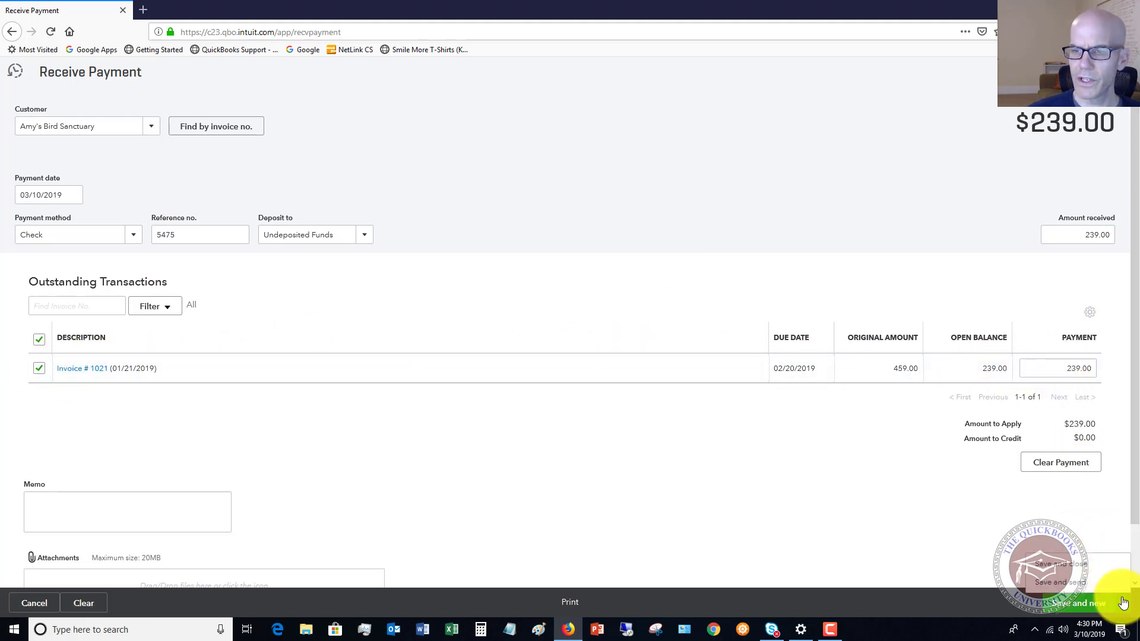
Save and close payment 5475, raising not-deposited funds to $2,301.52.
click(1063, 564)
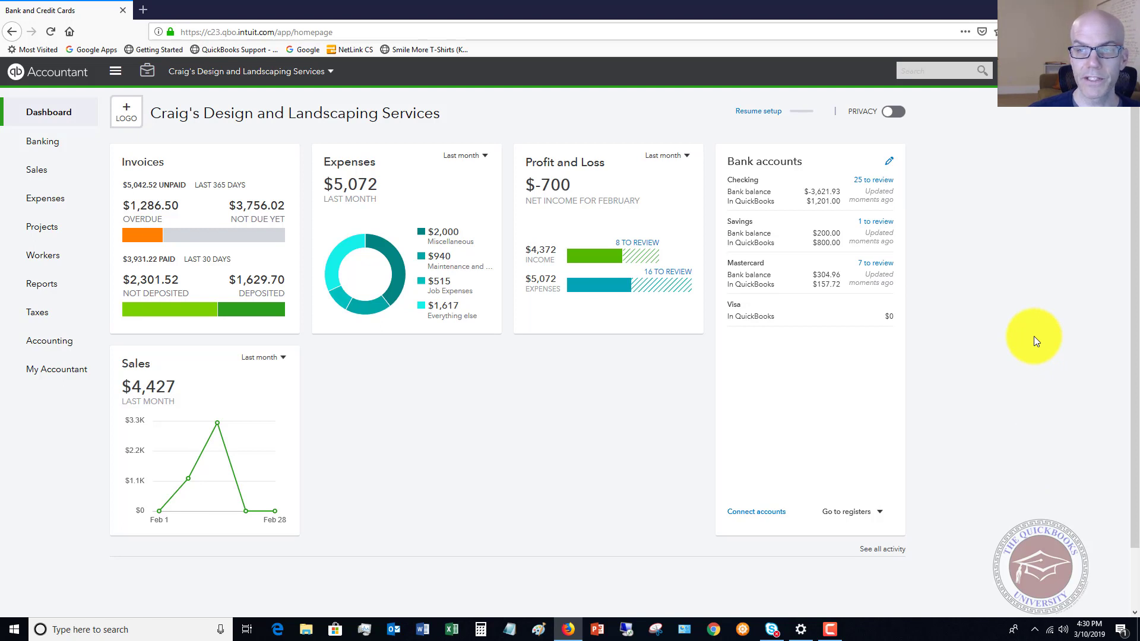
click(1009, 71)
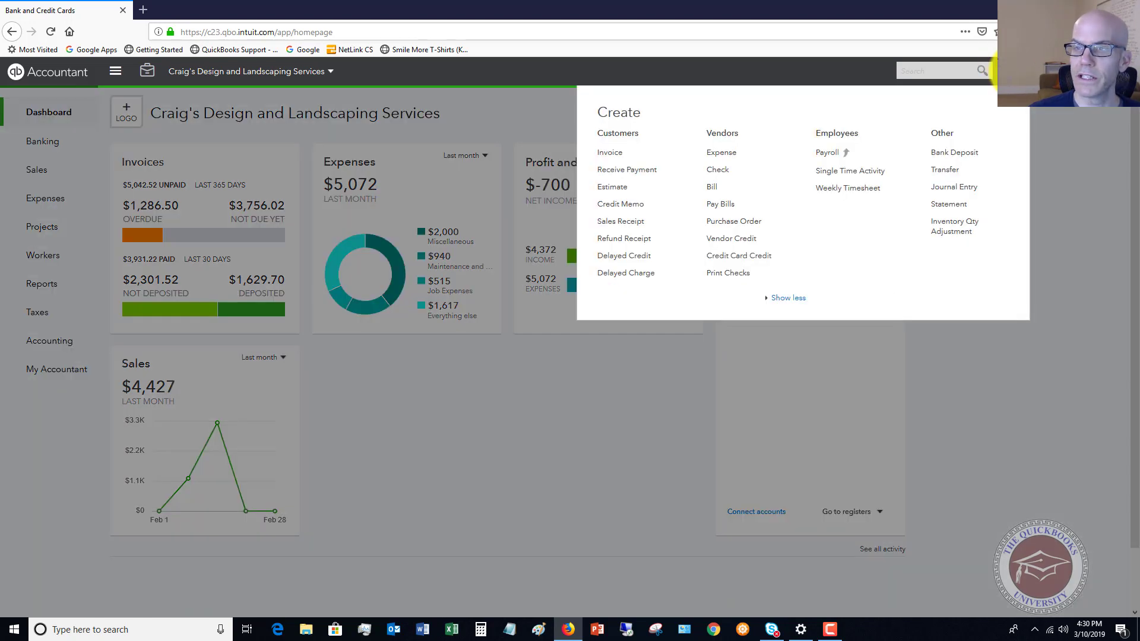
Deposit the Amy's Bird Sanctuary, Cool Cars and Freeman Sporting Goods payments ($2,301.52) into Checking.
click(953, 155)
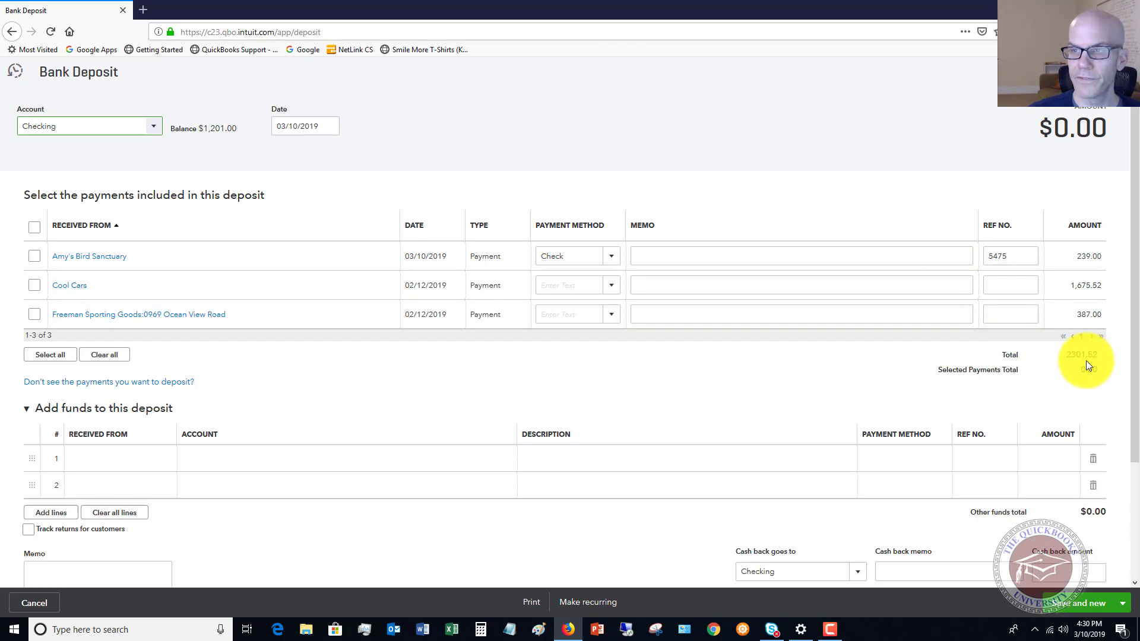
click(34, 257)
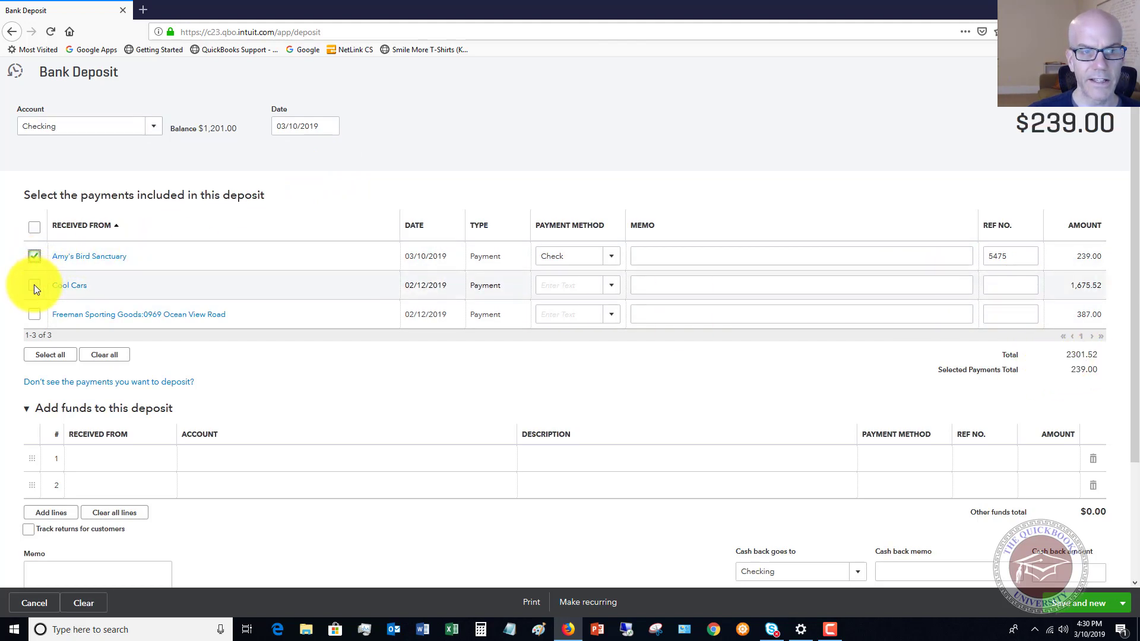
click(34, 285)
click(33, 315)
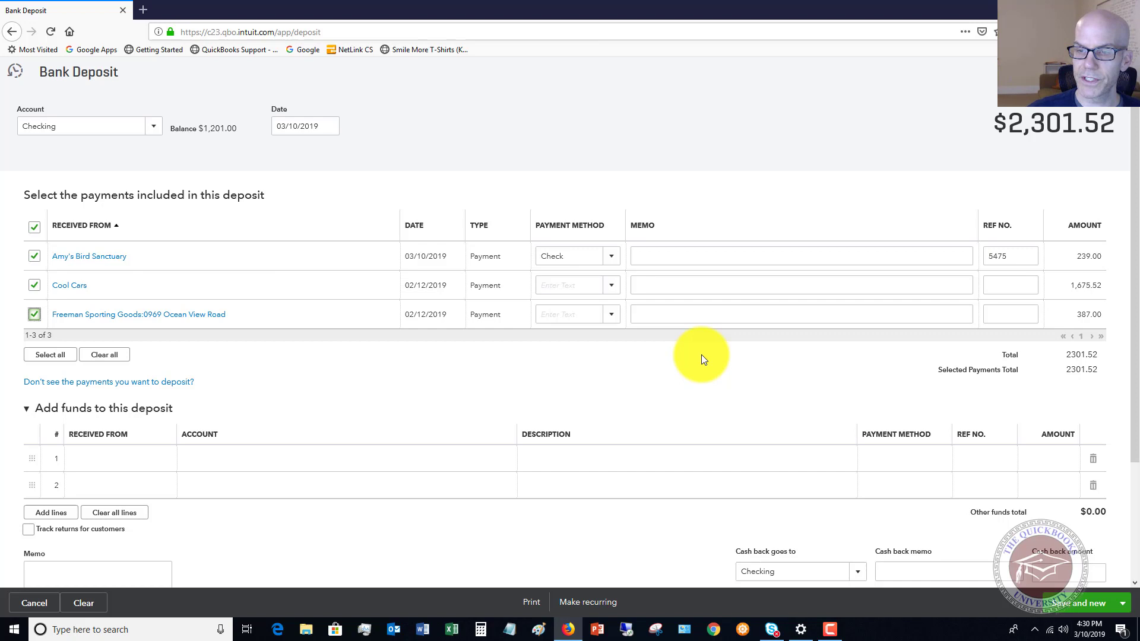
scroll(822, 379, down, 1)
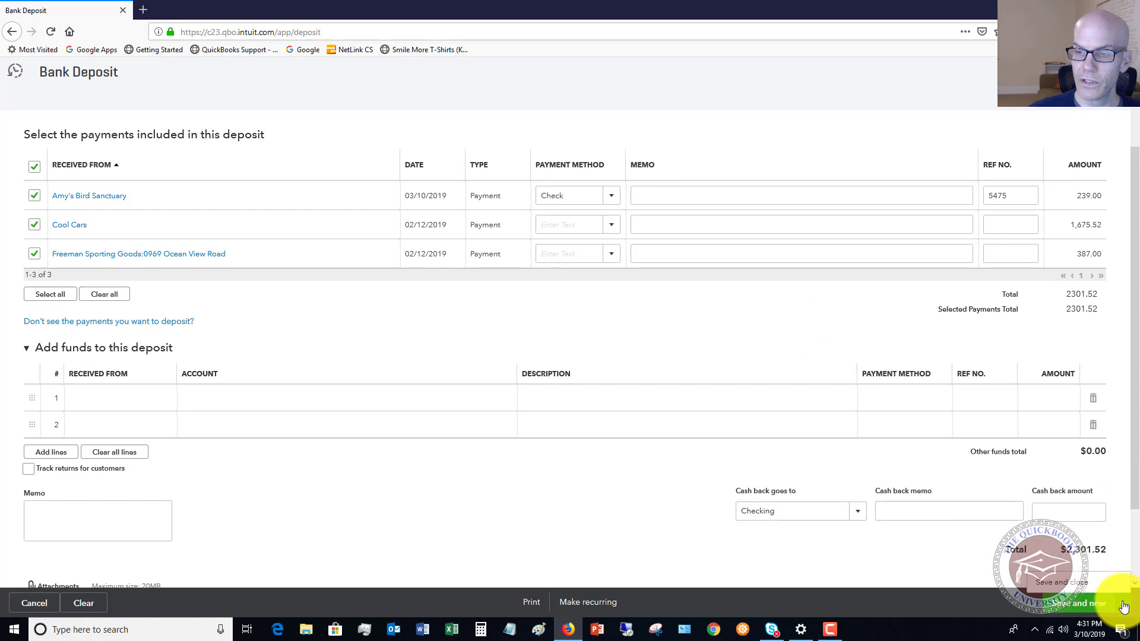
click(1124, 604)
click(1063, 582)
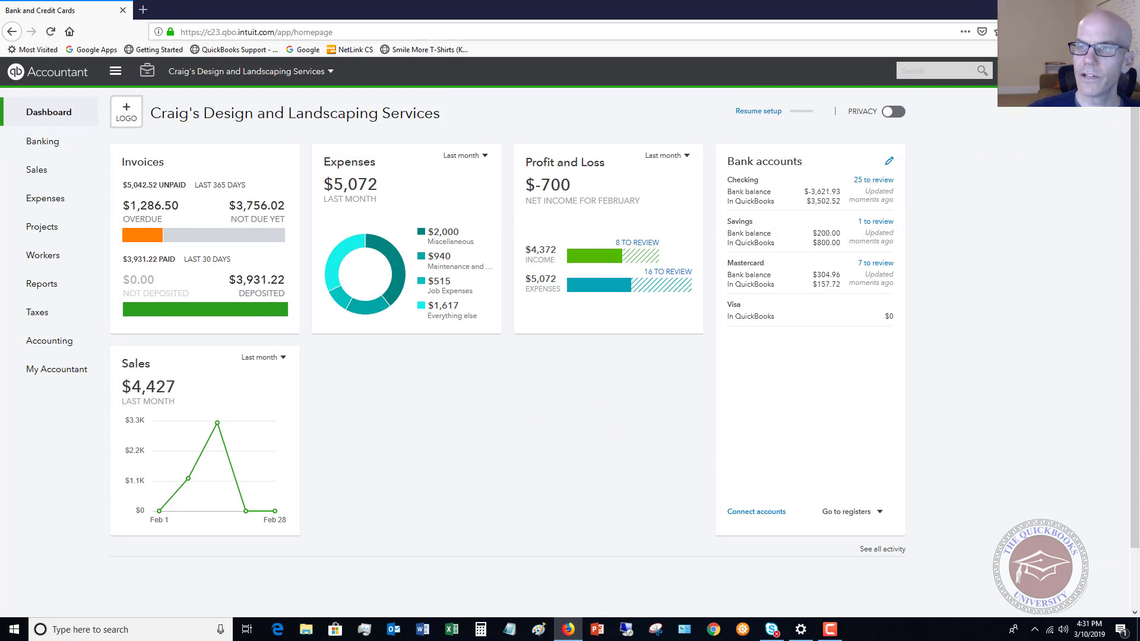
click(1010, 71)
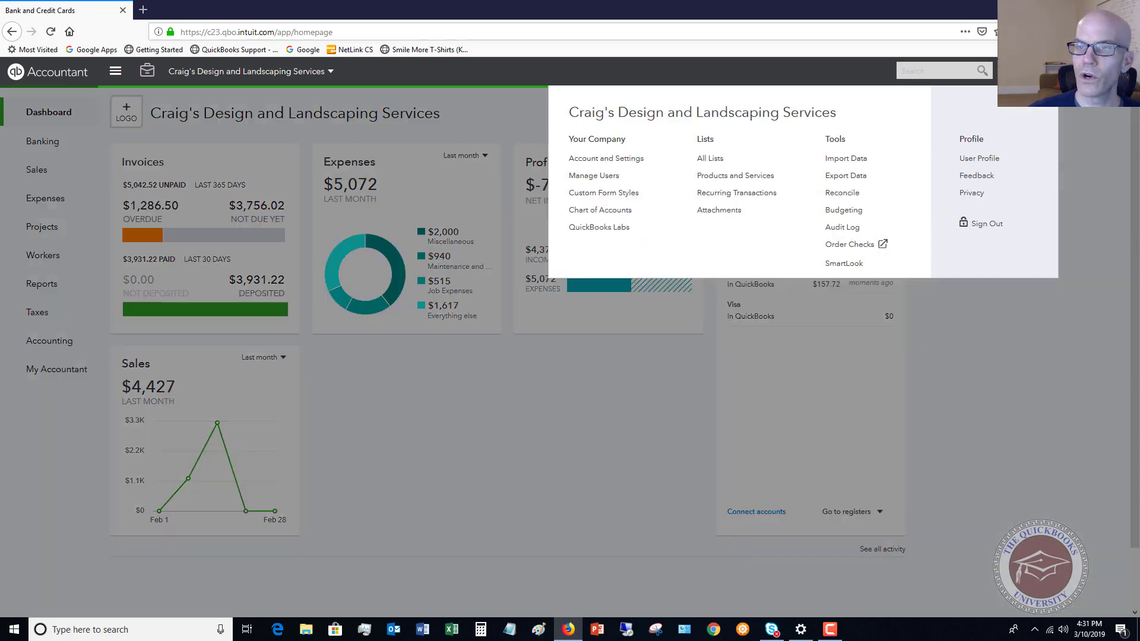
click(597, 210)
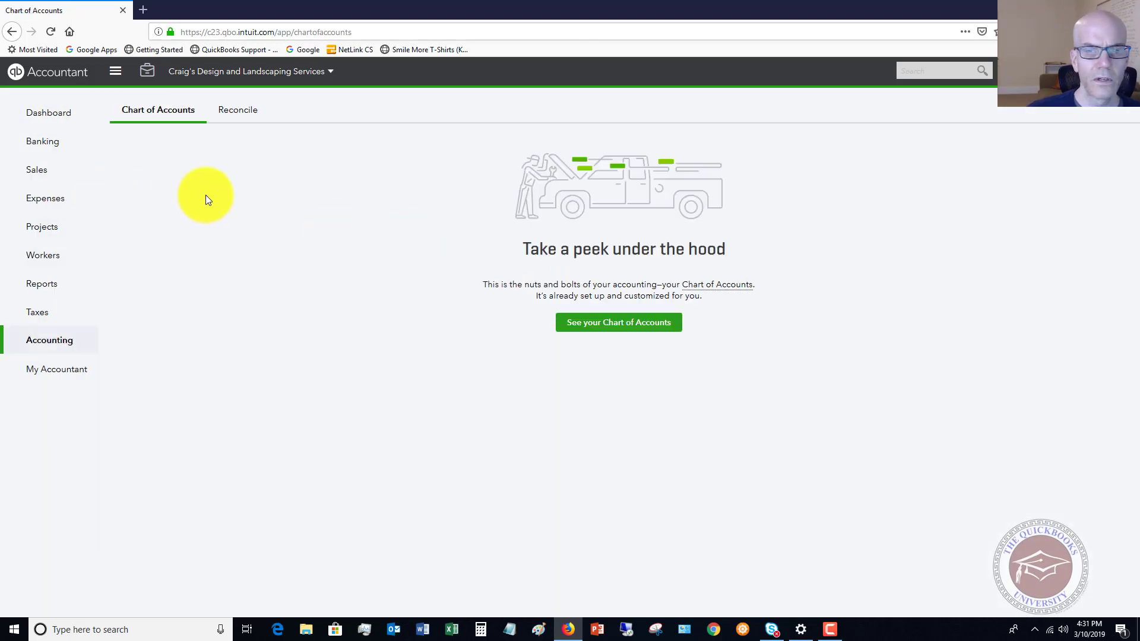
click(607, 323)
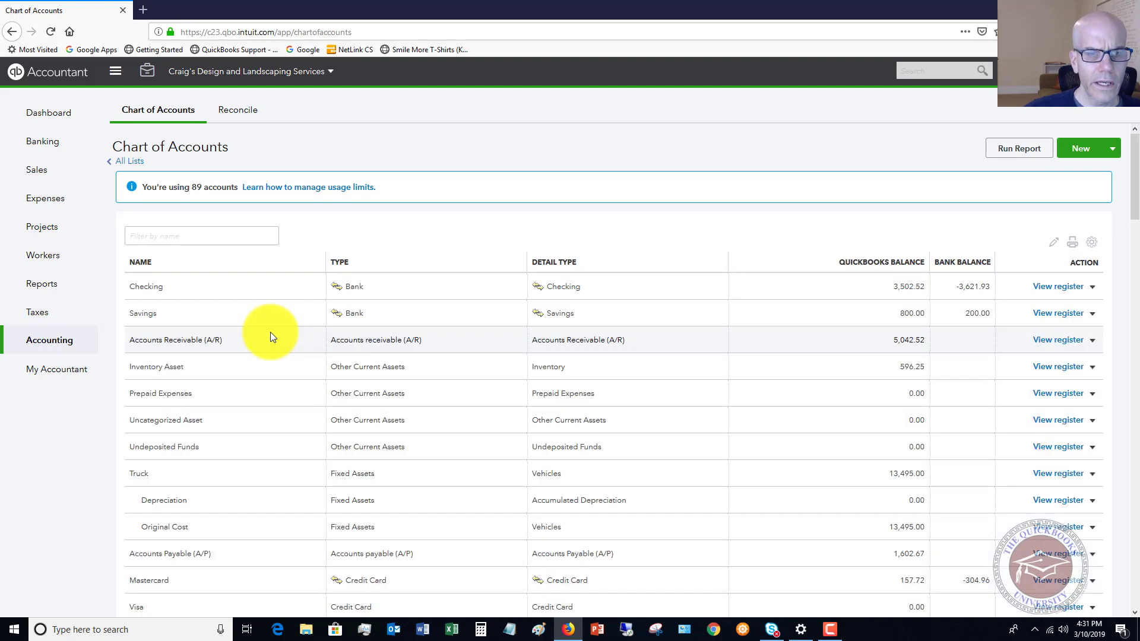
scroll(269, 332, down, 1)
scroll(270, 337, down, 1)
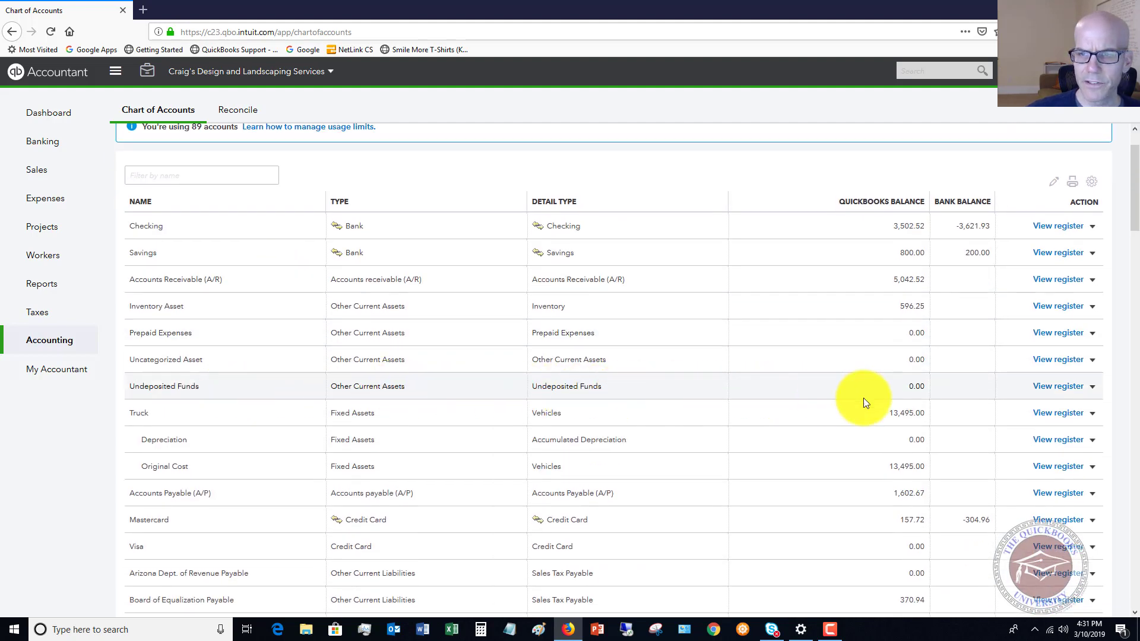
click(1050, 389)
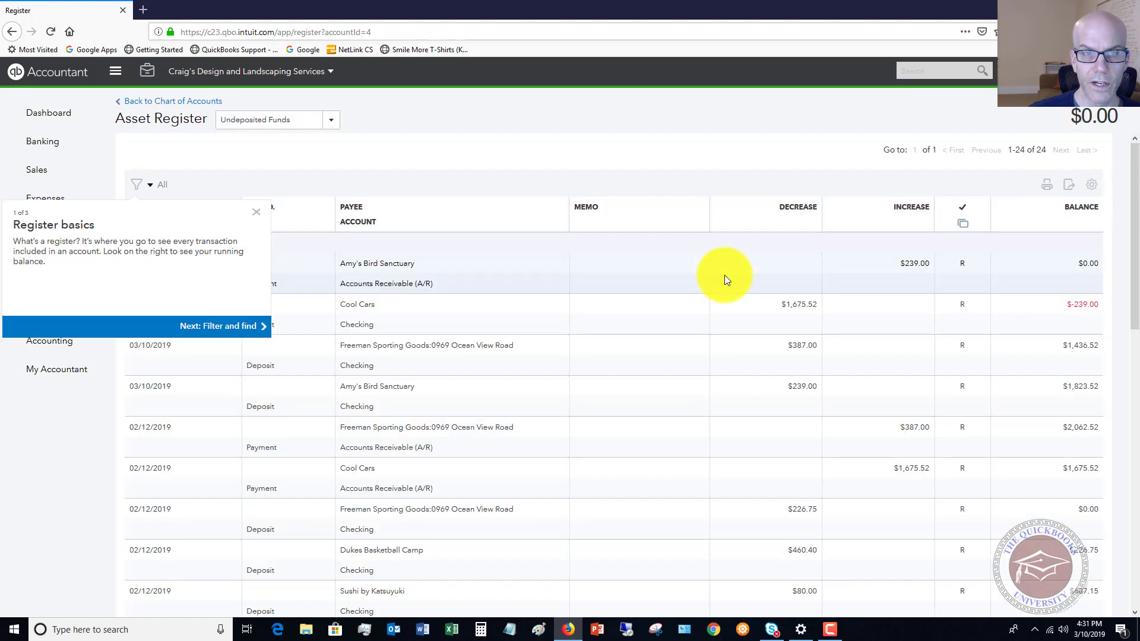
click(256, 212)
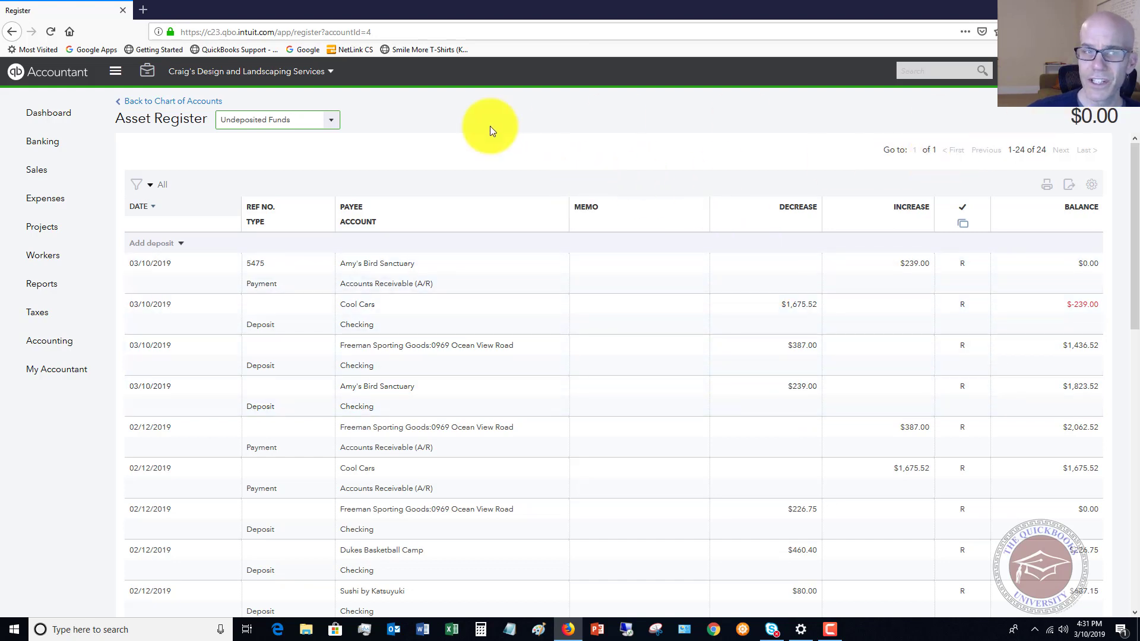
click(47, 117)
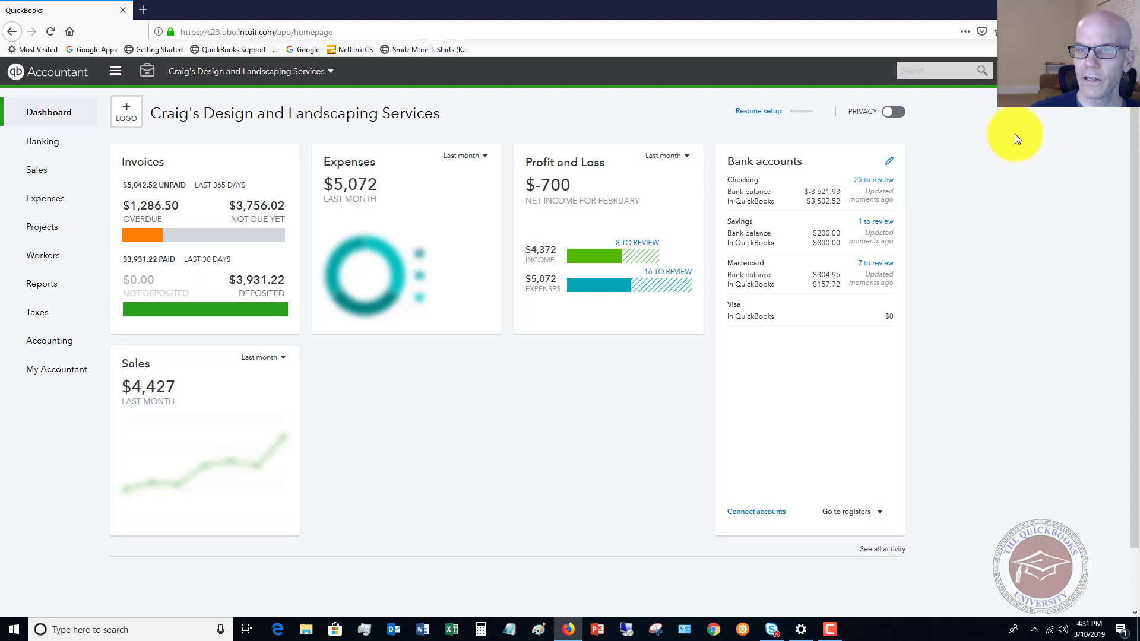
Begin a Checking bank deposit with the individual customer as payer on line 1.
click(1013, 71)
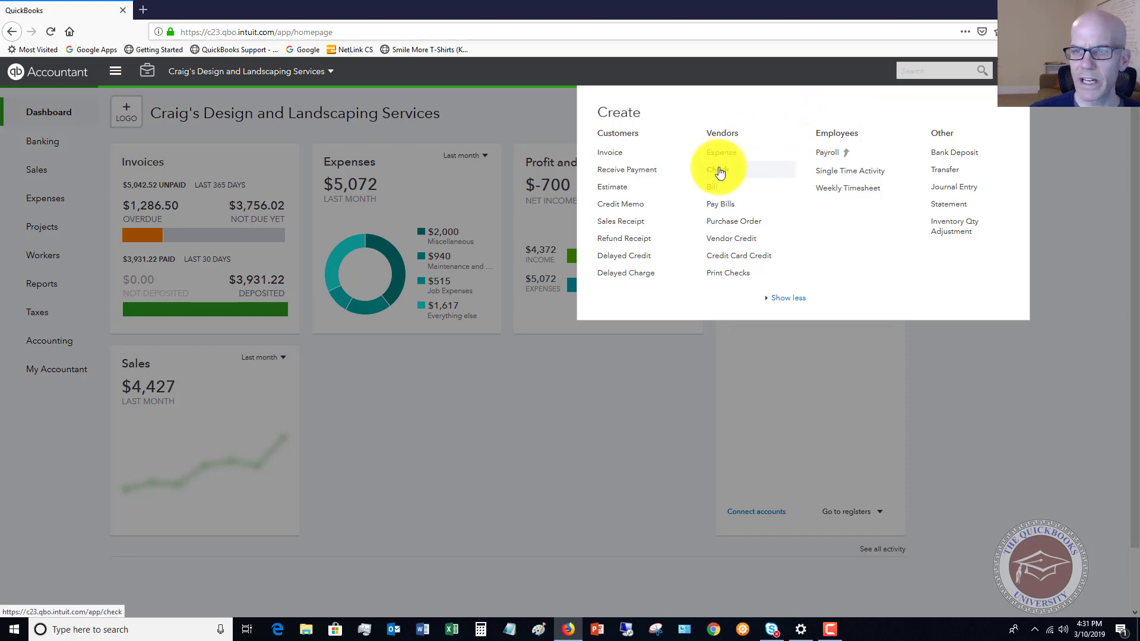
click(943, 154)
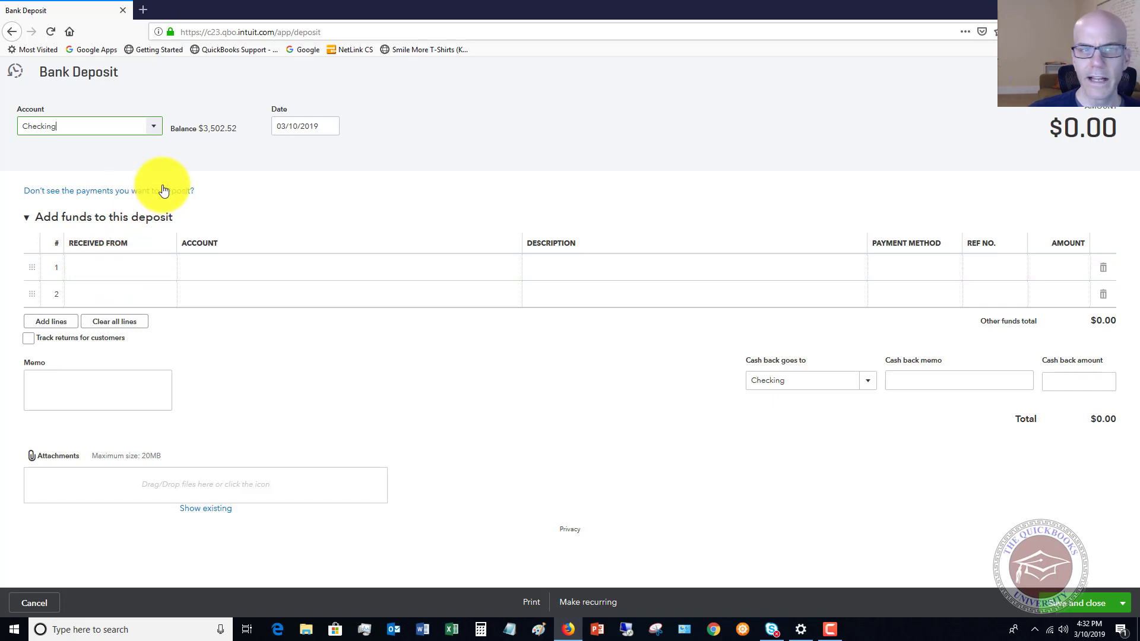
click(102, 267)
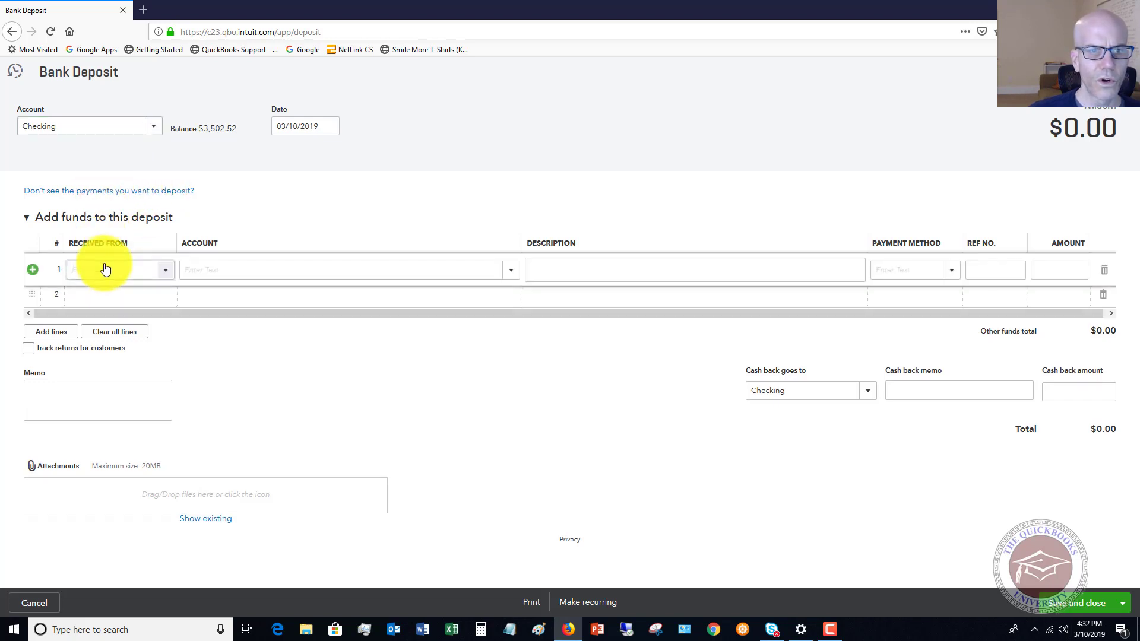
click(168, 272)
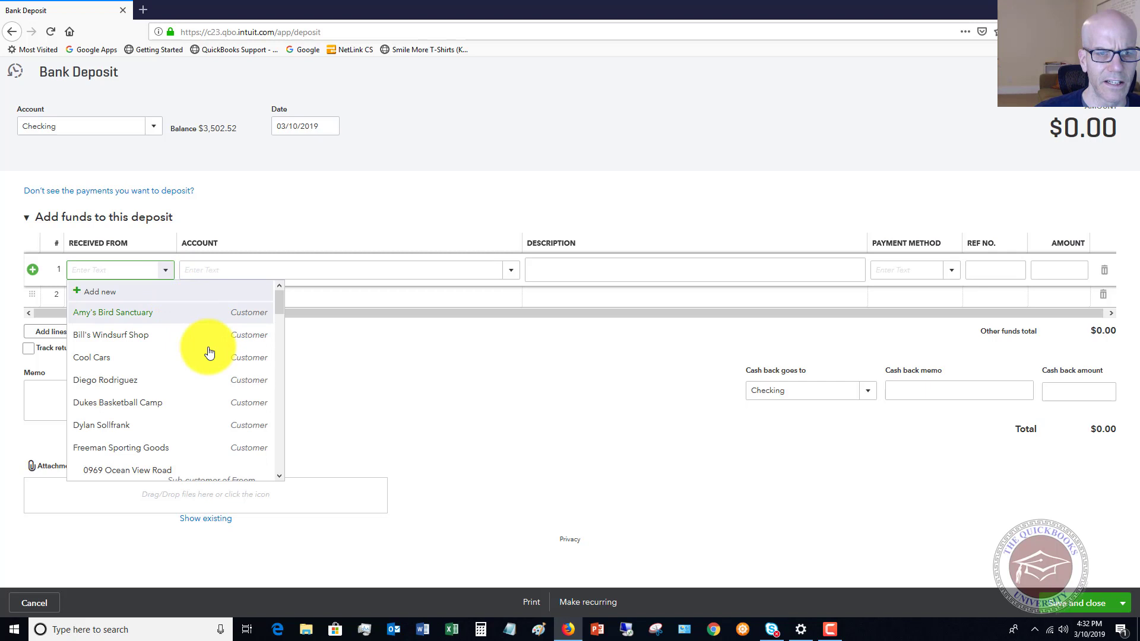
scroll(230, 369, down, 3)
scroll(229, 369, down, 3)
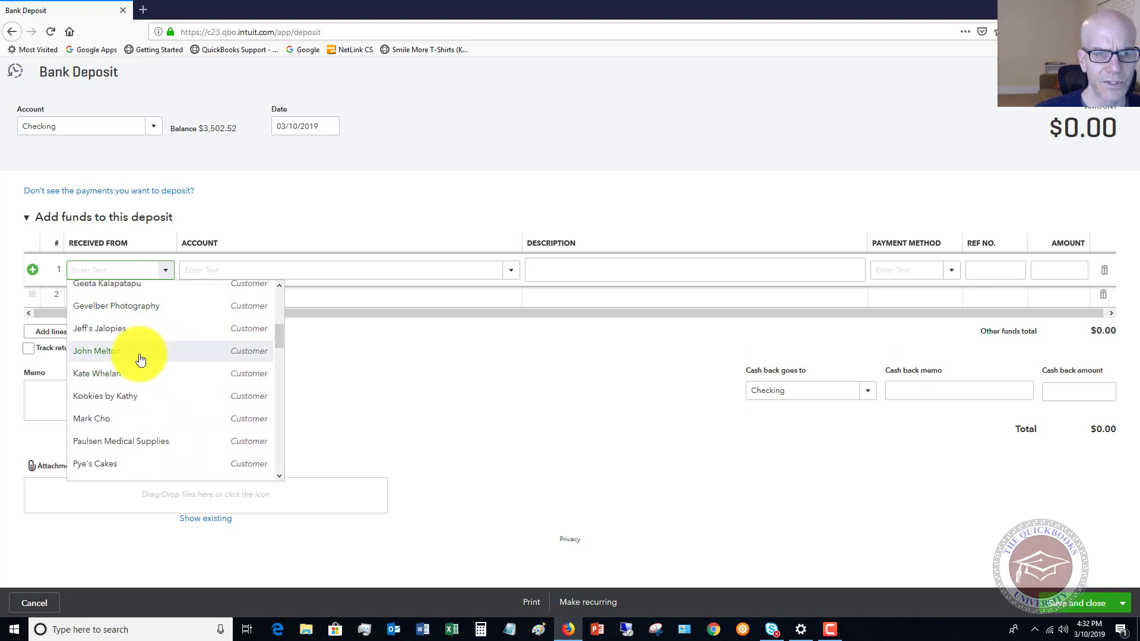
click(141, 359)
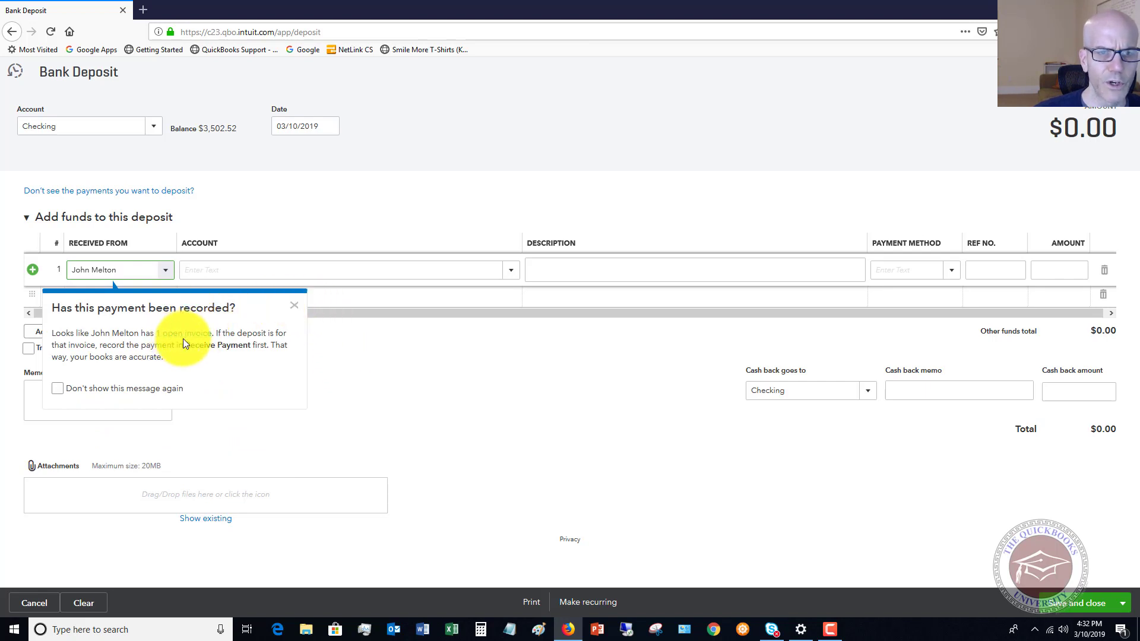
Dismiss the open-invoice notice and post the first deposit line to Uncategorized Income.
click(294, 310)
click(281, 277)
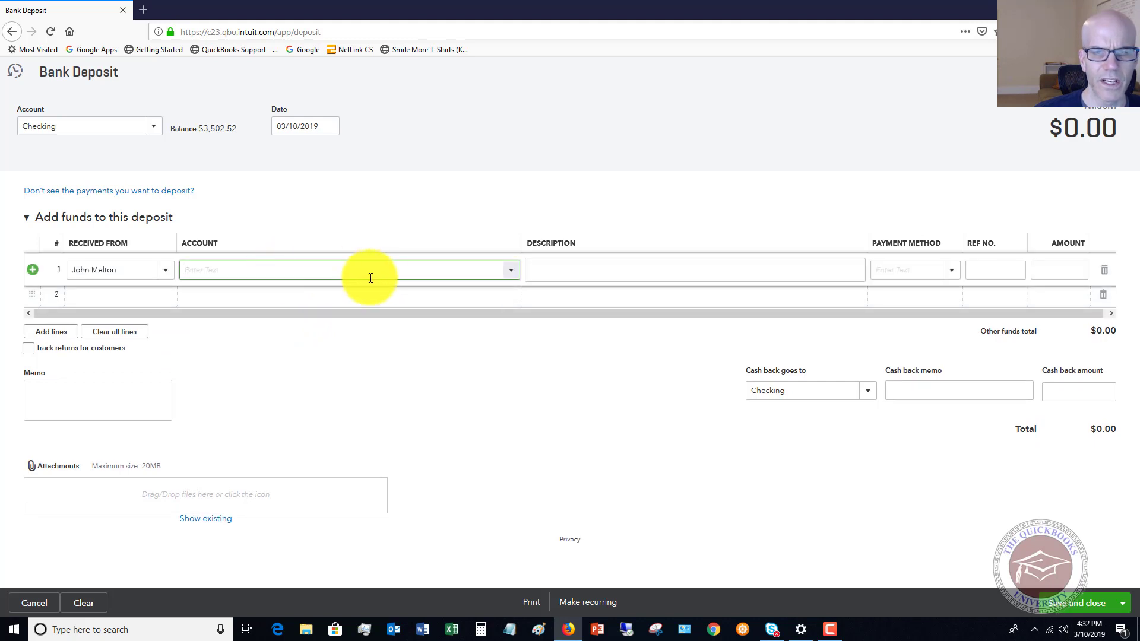
click(513, 275)
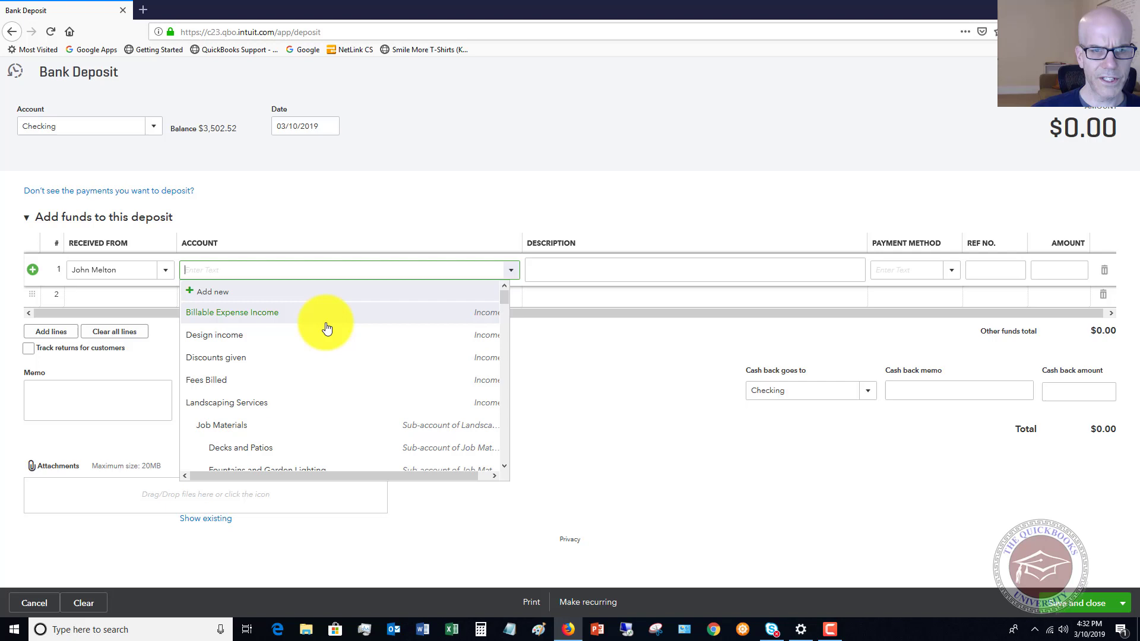
scroll(324, 330, down, 10)
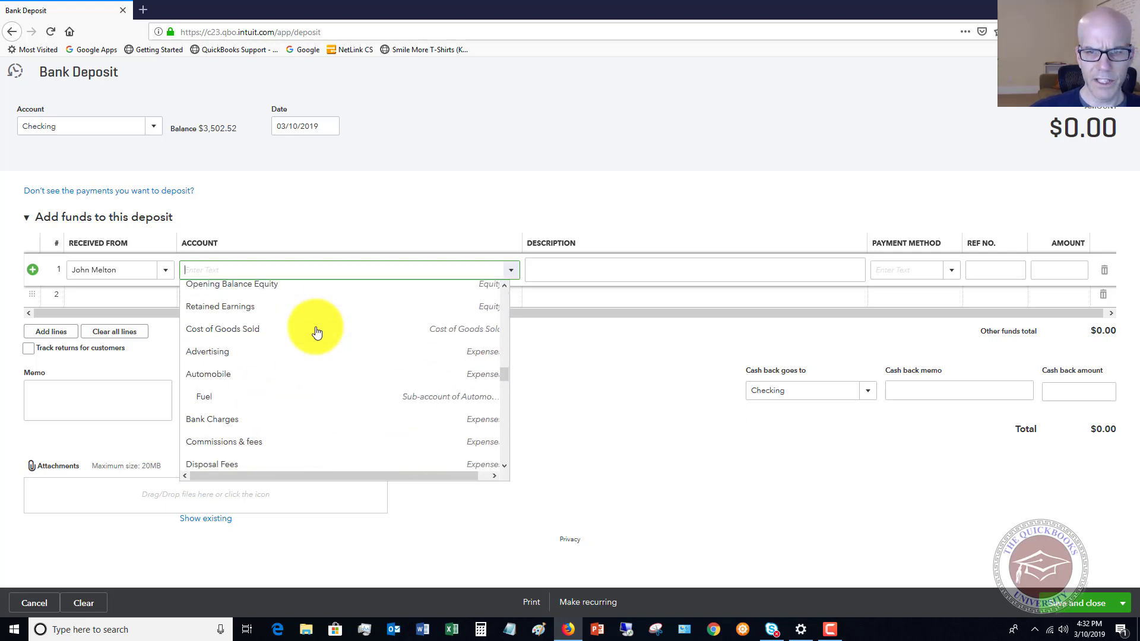
scroll(316, 332, up, 5)
scroll(317, 332, up, 4)
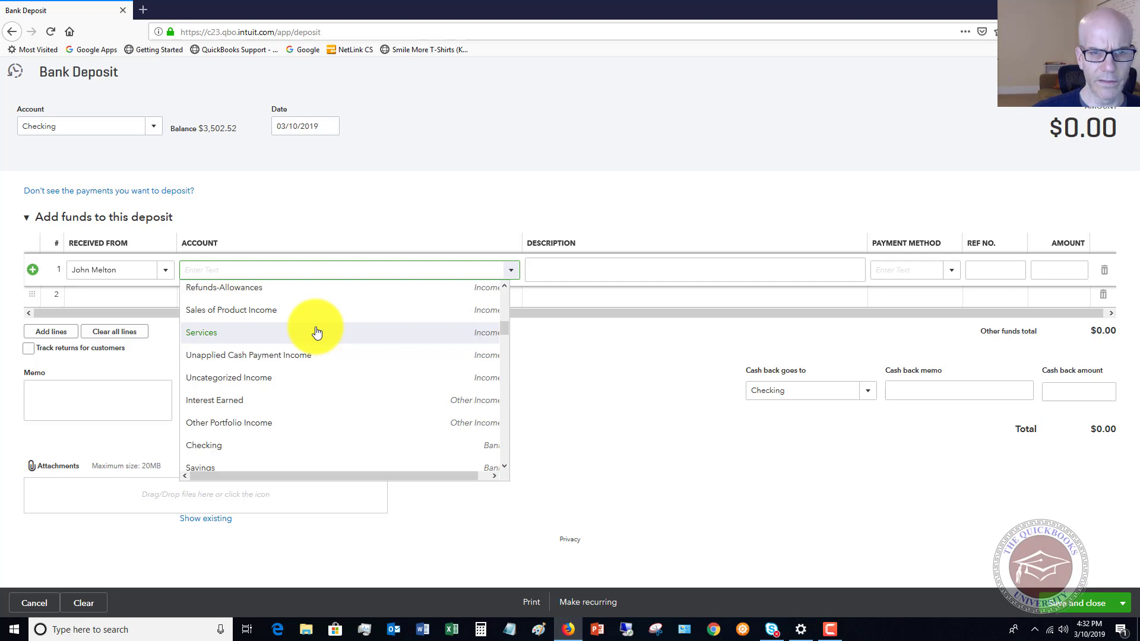
scroll(317, 333, up, 2)
click(238, 438)
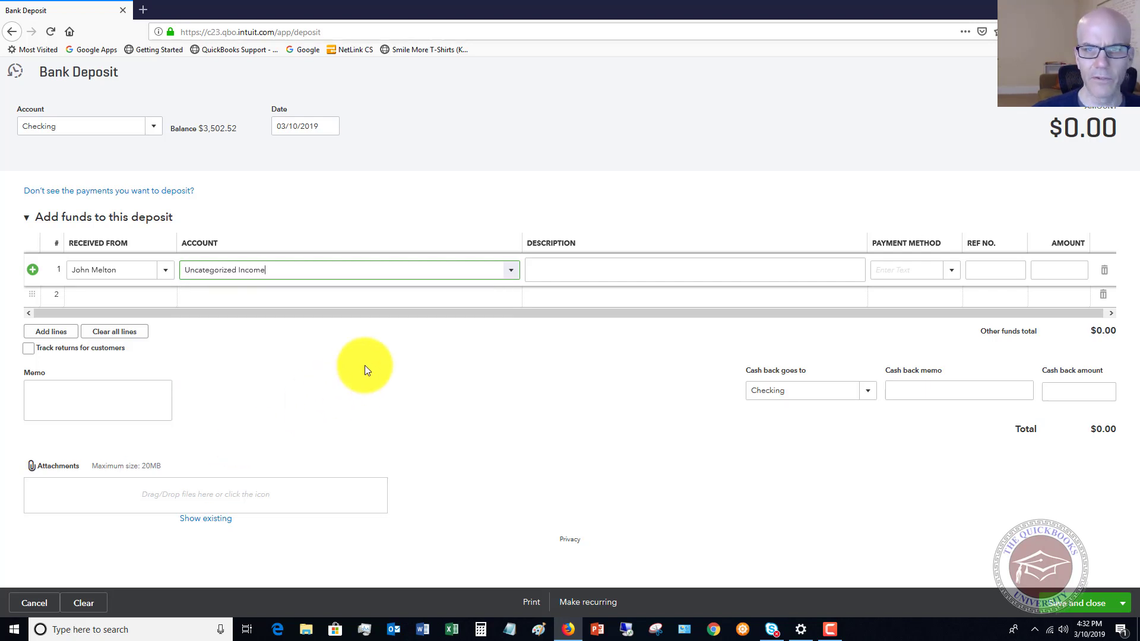
key(Tab)
key(Tab)
Mark the line as Check 2547 for 500.00.
click(952, 271)
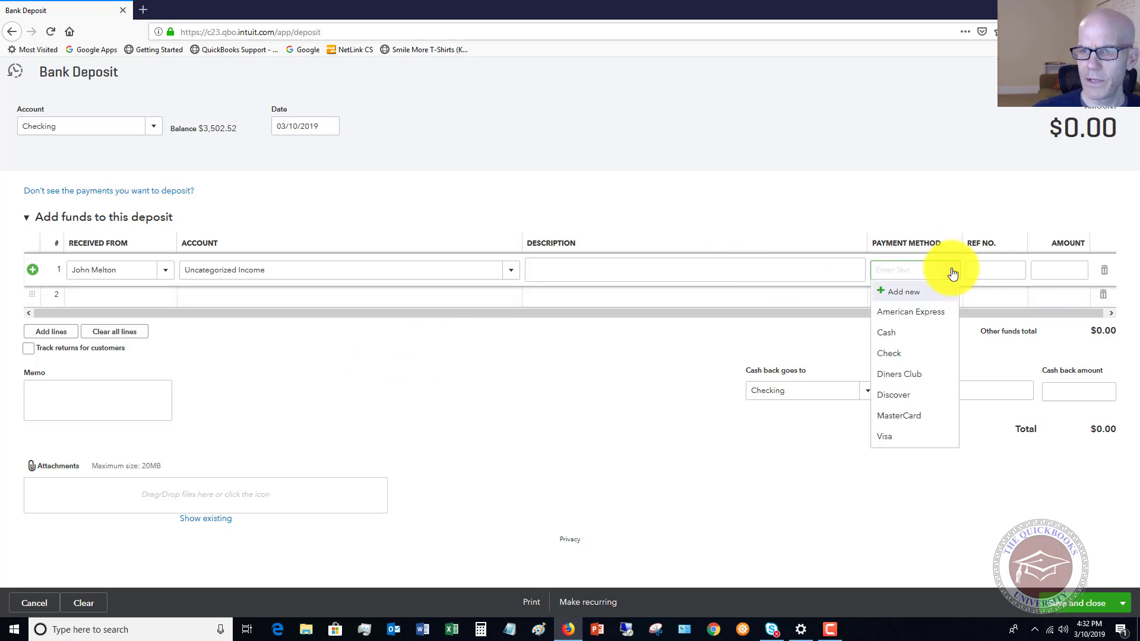
click(889, 353)
click(990, 264)
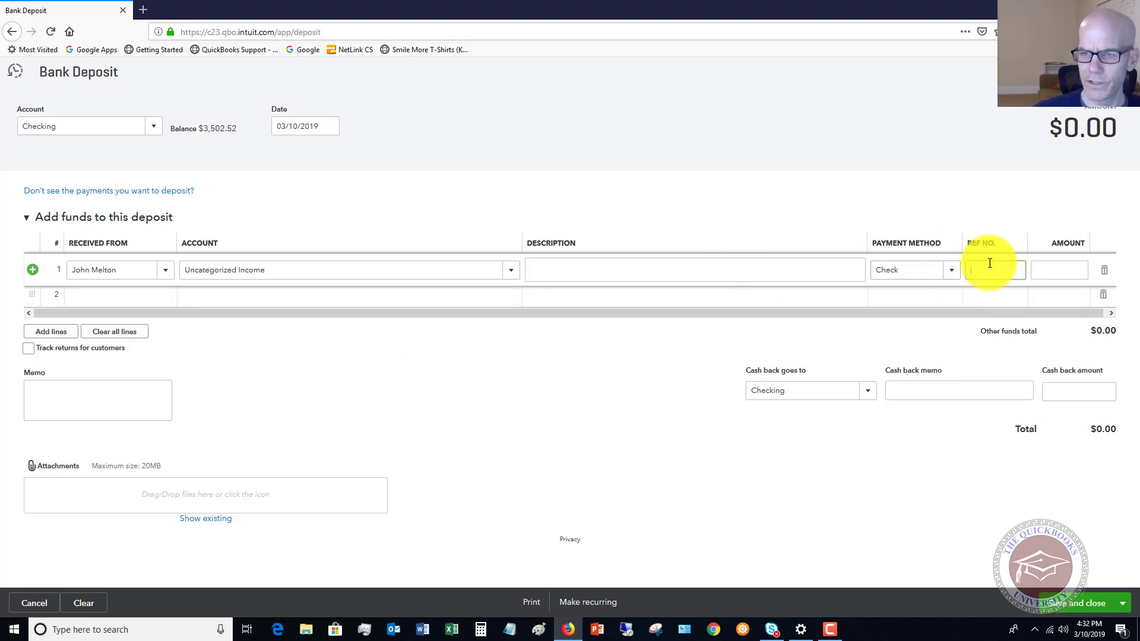
text(2547)
key(Tab)
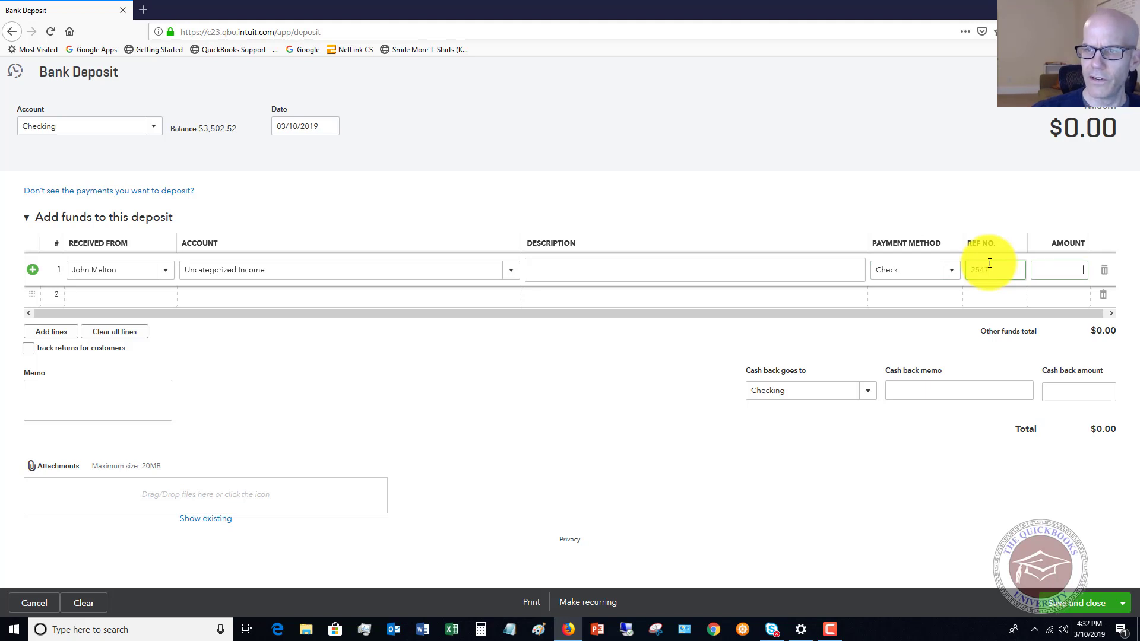
text(500)
key(Tab)
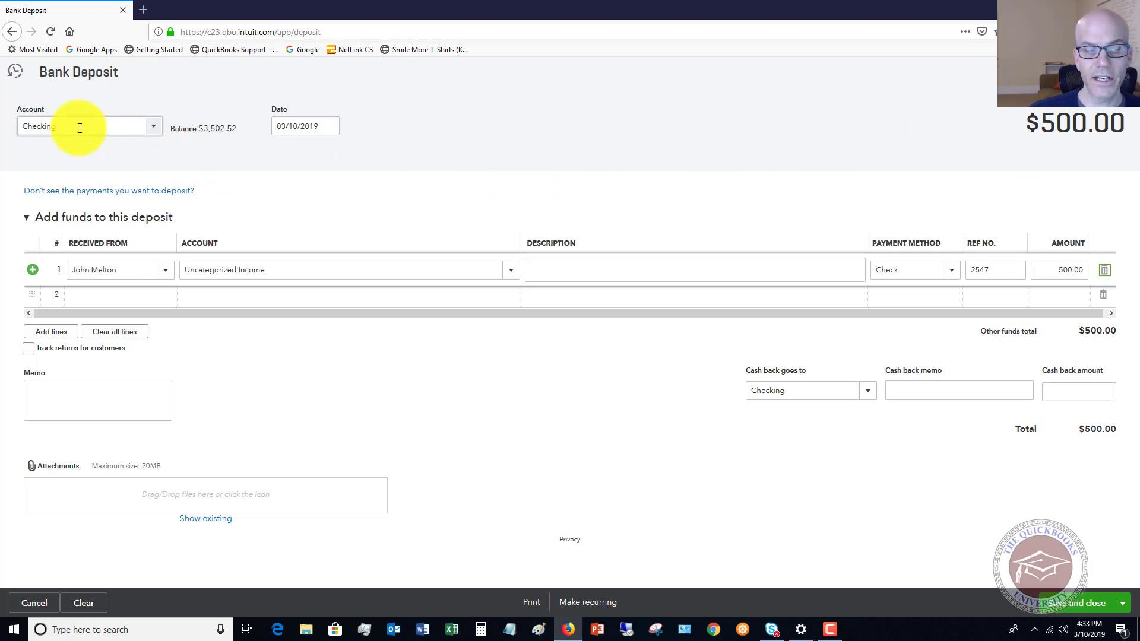
Save and close the $500.00 deposit and review the Checking balance on the dashboard.
click(1078, 602)
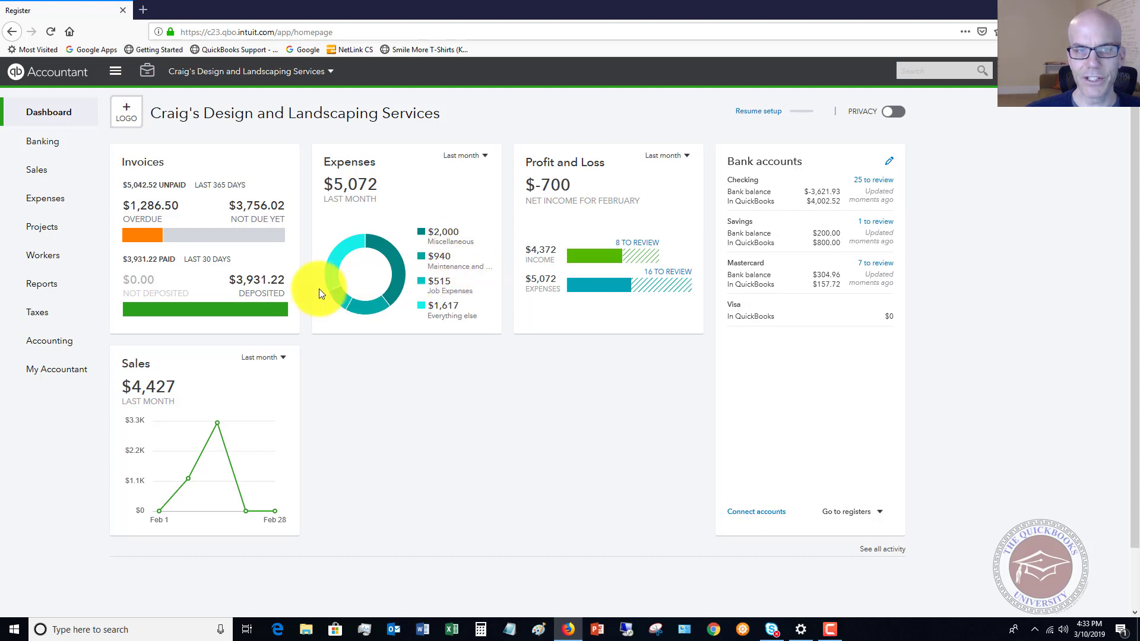
mouse_move(586, 294)
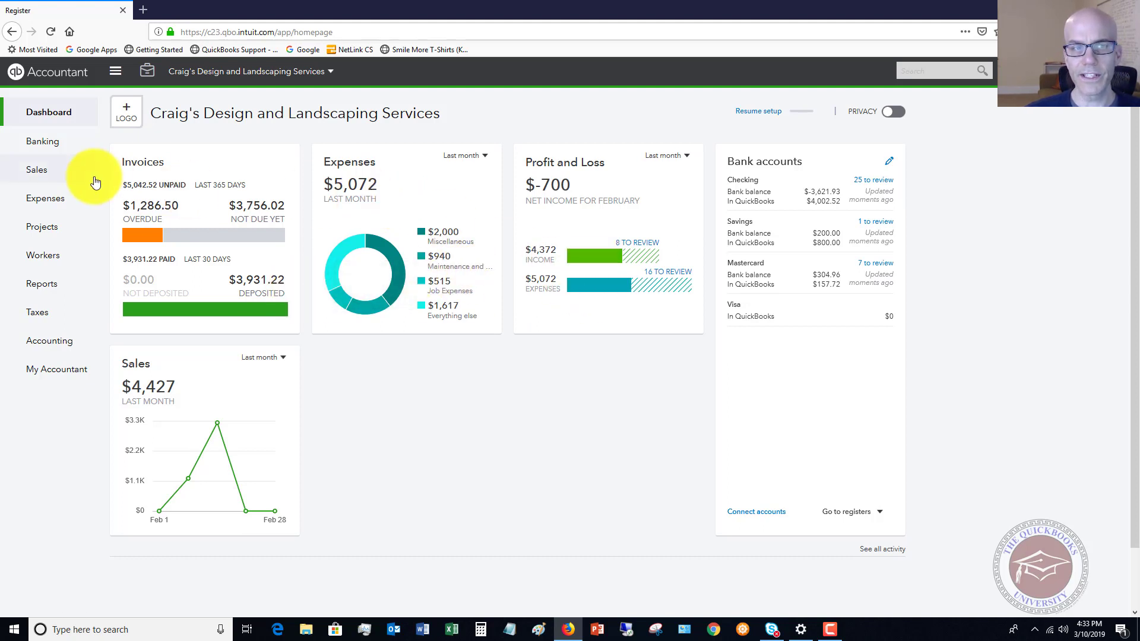
mouse_move(81, 173)
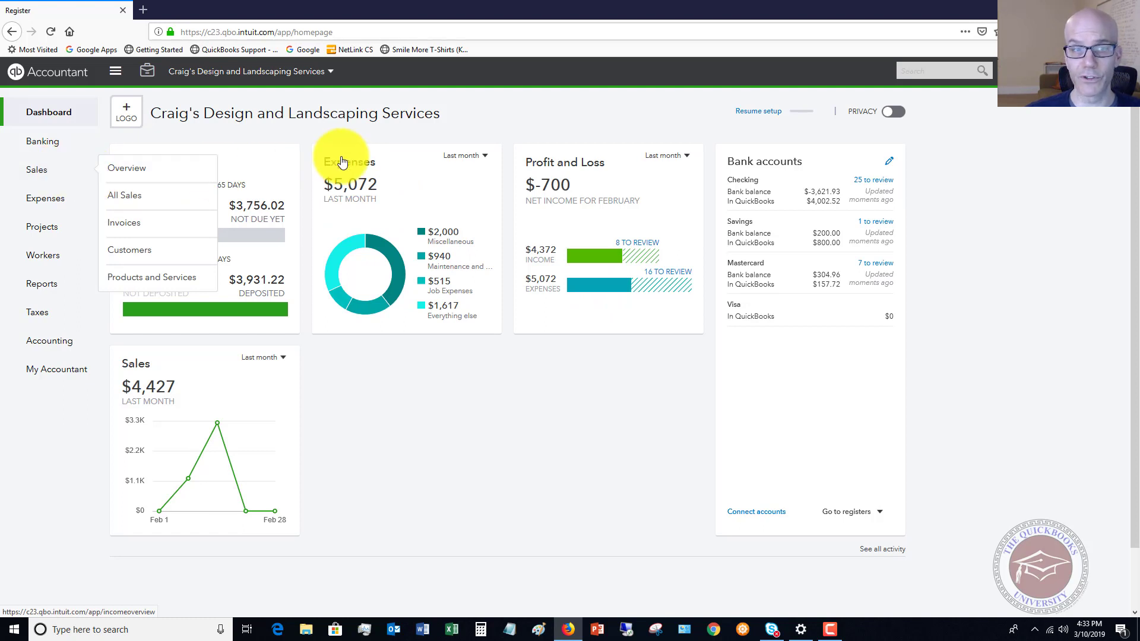